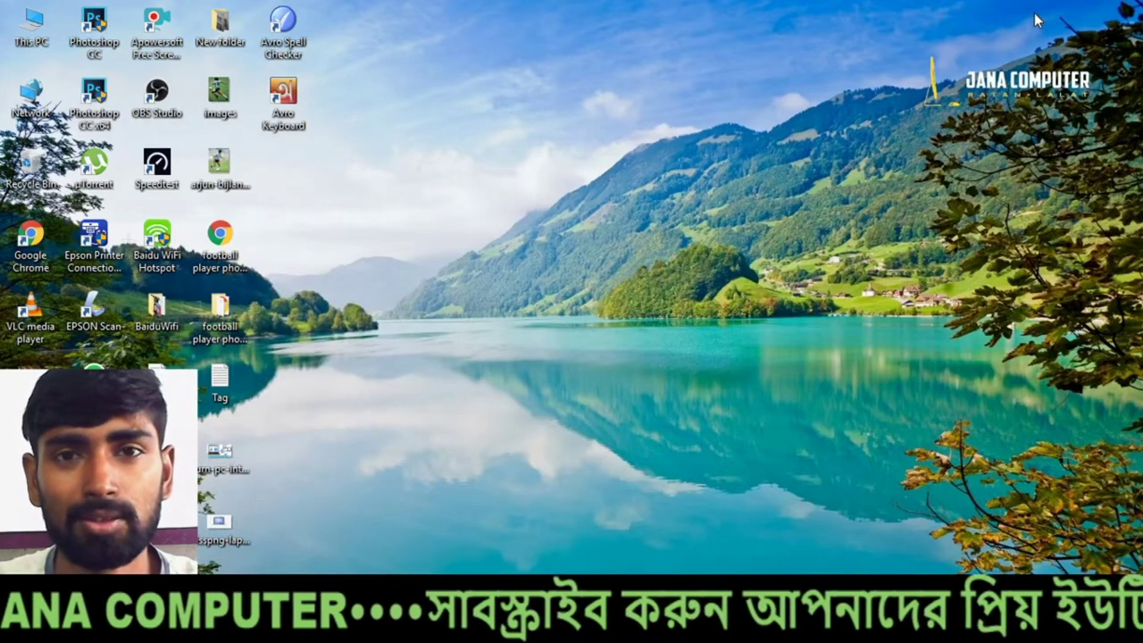
Refresh the desktop several times from its right-click menu
{"action": "right_click", "coordinate": [759, 88]}
{"action": "left_click", "coordinate": [789, 132]}
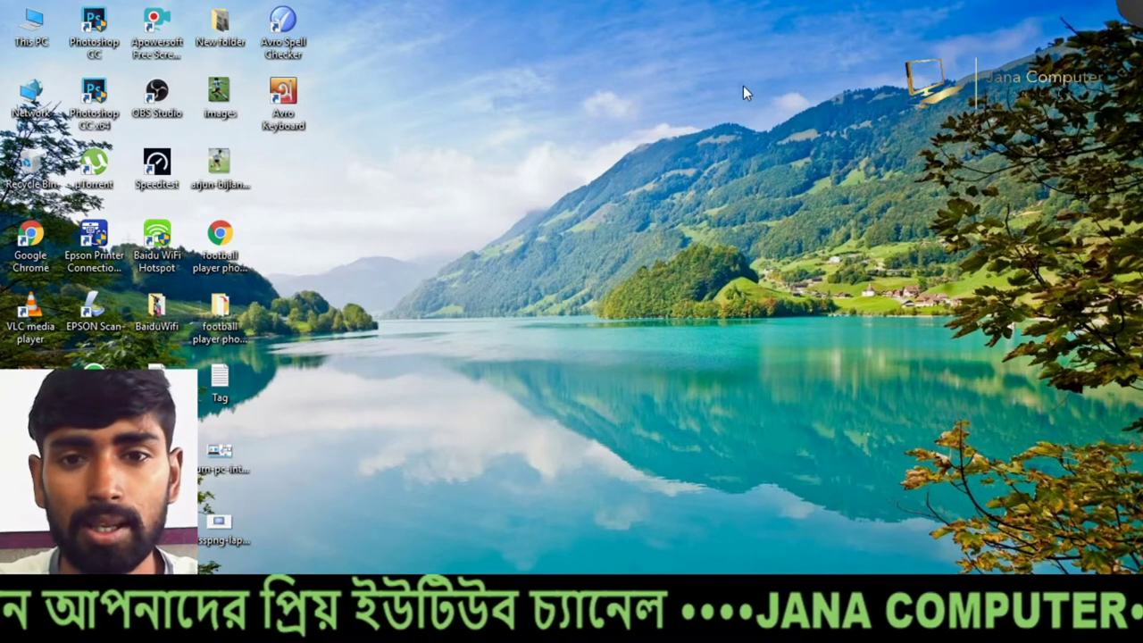
{"action": "right_click", "coordinate": [744, 88]}
{"action": "left_click", "coordinate": [761, 139]}
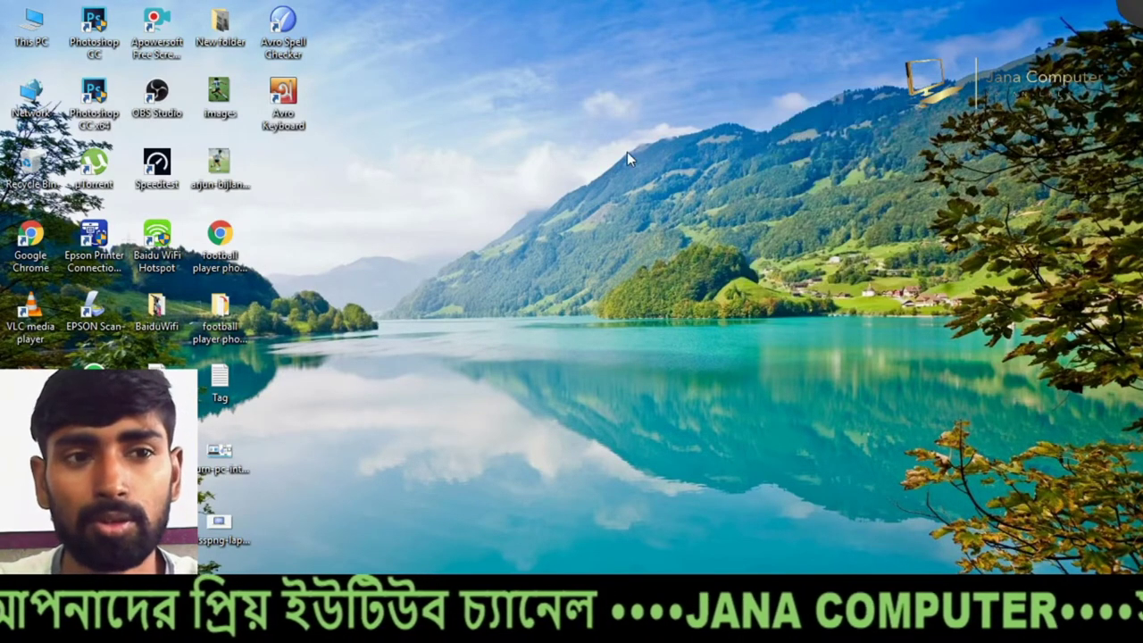
{"action": "right_click", "coordinate": [607, 146]}
{"action": "left_click", "coordinate": [646, 197]}
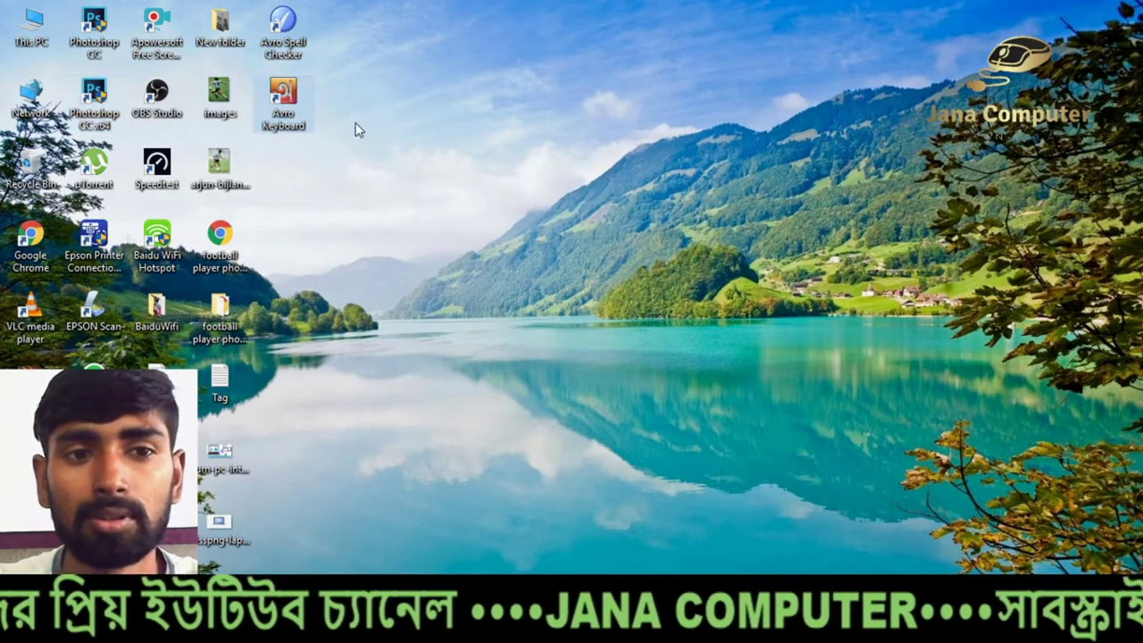
{"action": "right_click", "coordinate": [401, 93]}
{"action": "left_click", "coordinate": [439, 158]}
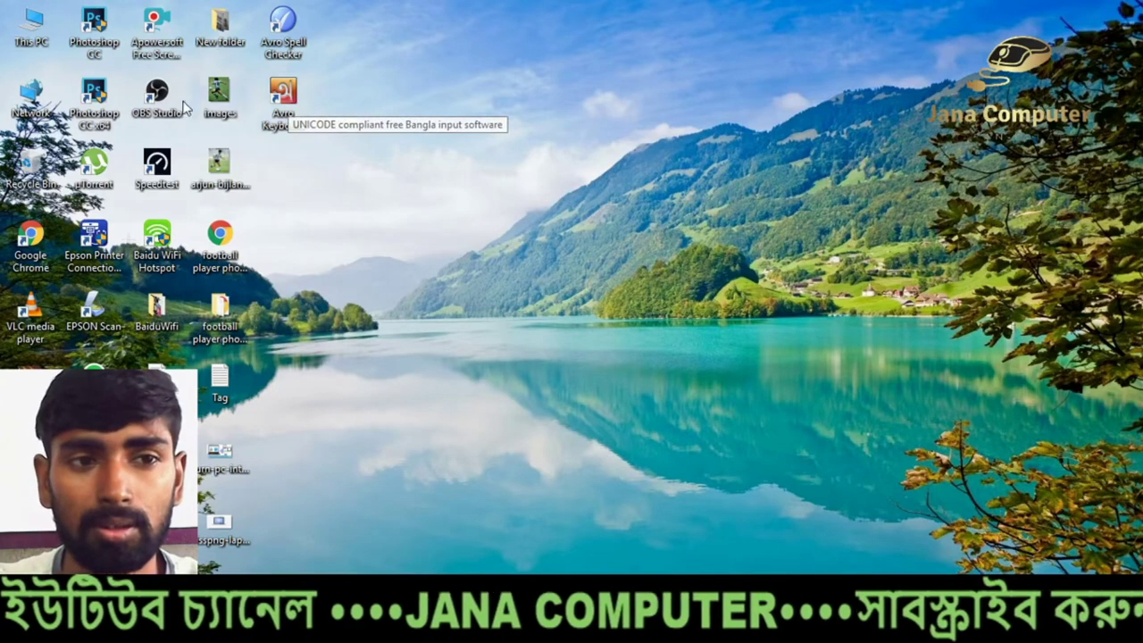
Launch Avro Keyboard in ANSI mode, confirm Output is ANSI, and switch to Bangla
{"action": "double_click", "coordinate": [297, 98]}
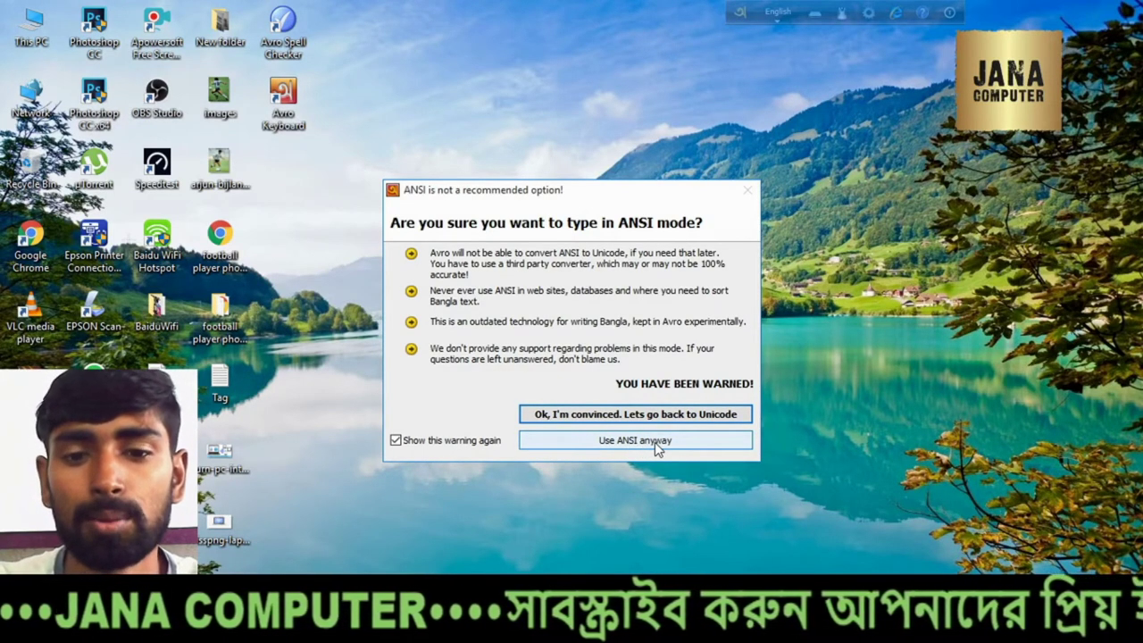
{"action": "left_click", "coordinate": [657, 449]}
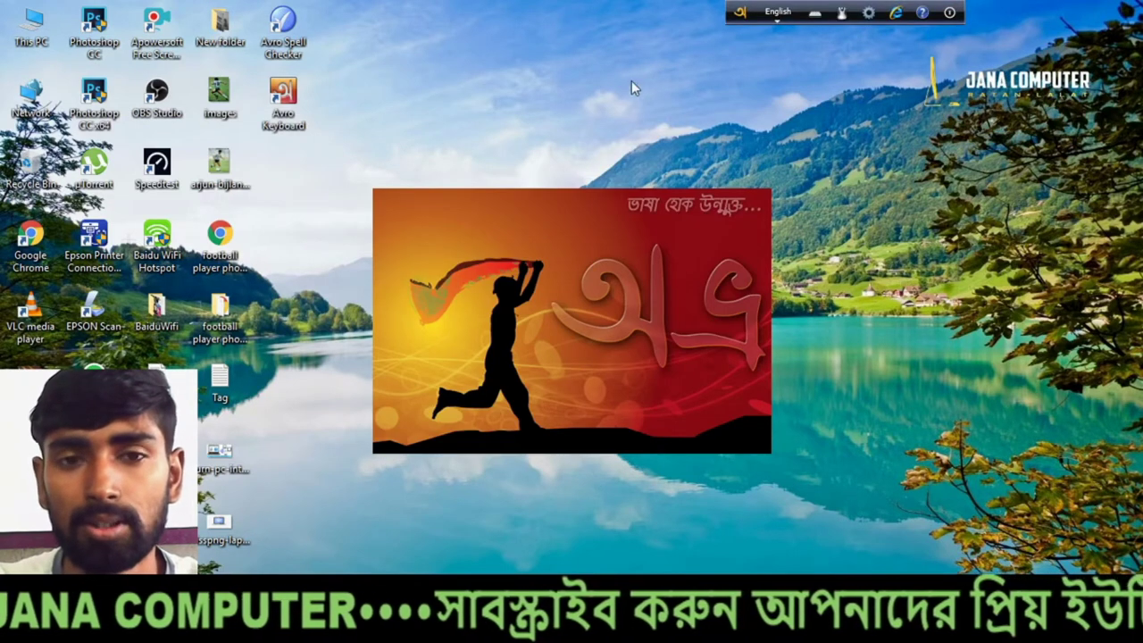
{"action": "left_click", "coordinate": [870, 13]}
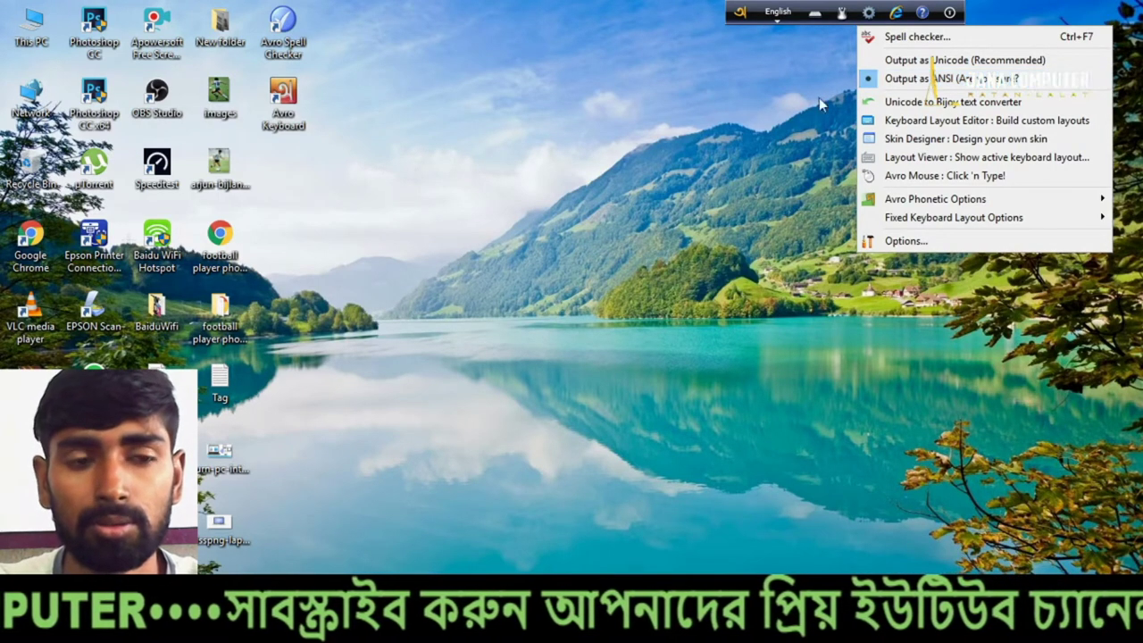
{"action": "left_click", "coordinate": [546, 189]}
{"action": "right_click", "coordinate": [546, 190]}
{"action": "left_click", "coordinate": [580, 223]}
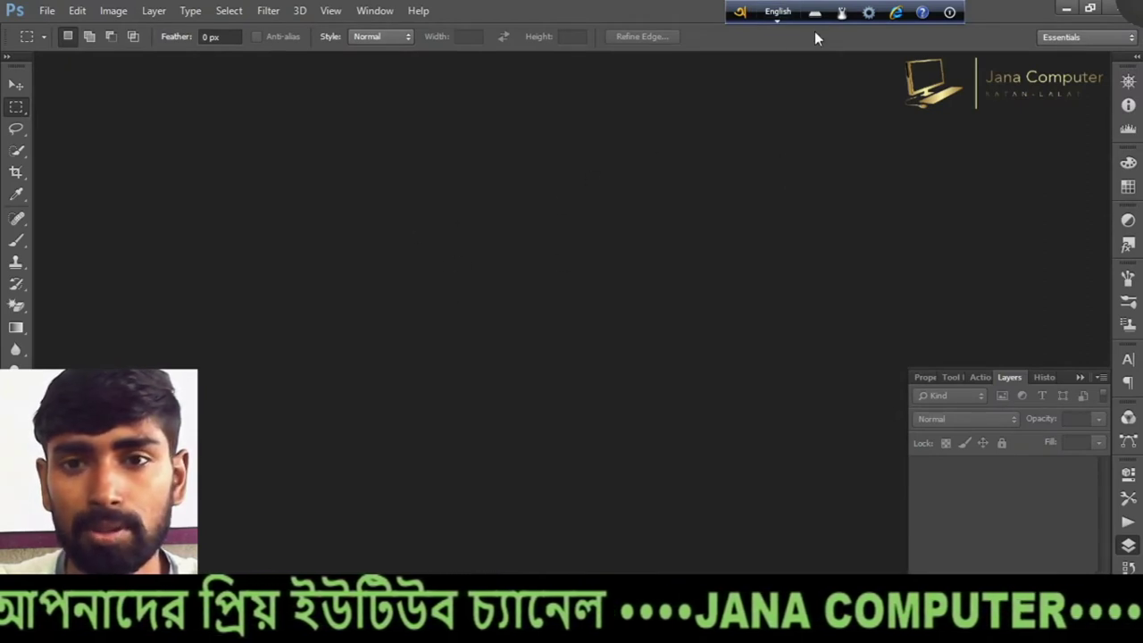
{"action": "left_click", "coordinate": [777, 16]}
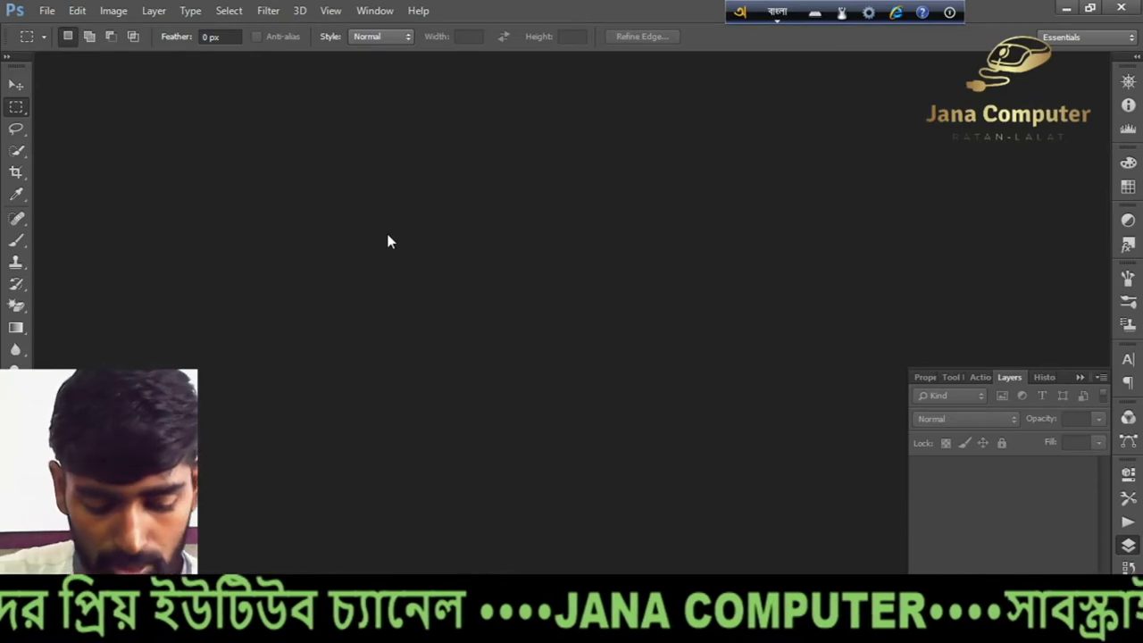
Create a new International Paper A4 document (210 × 297 mm, 300 ppi) and switch Avro to Bangla
{"action": "key", "text": "ctrl+n"}
{"action": "left_click", "coordinate": [421, 194]}
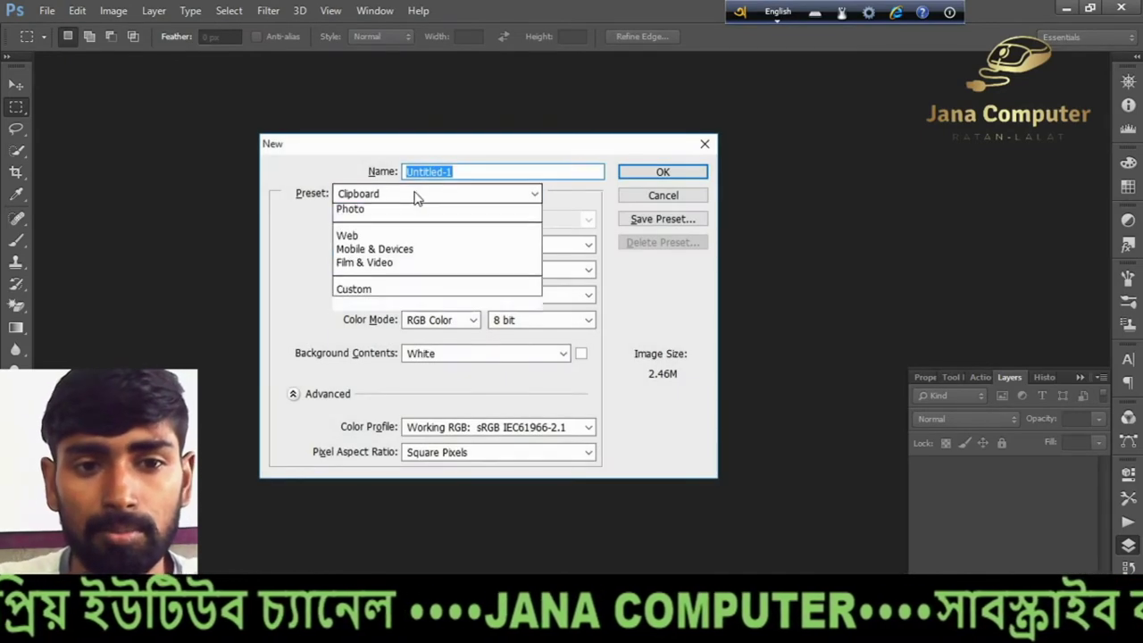
{"action": "left_click", "coordinate": [422, 265]}
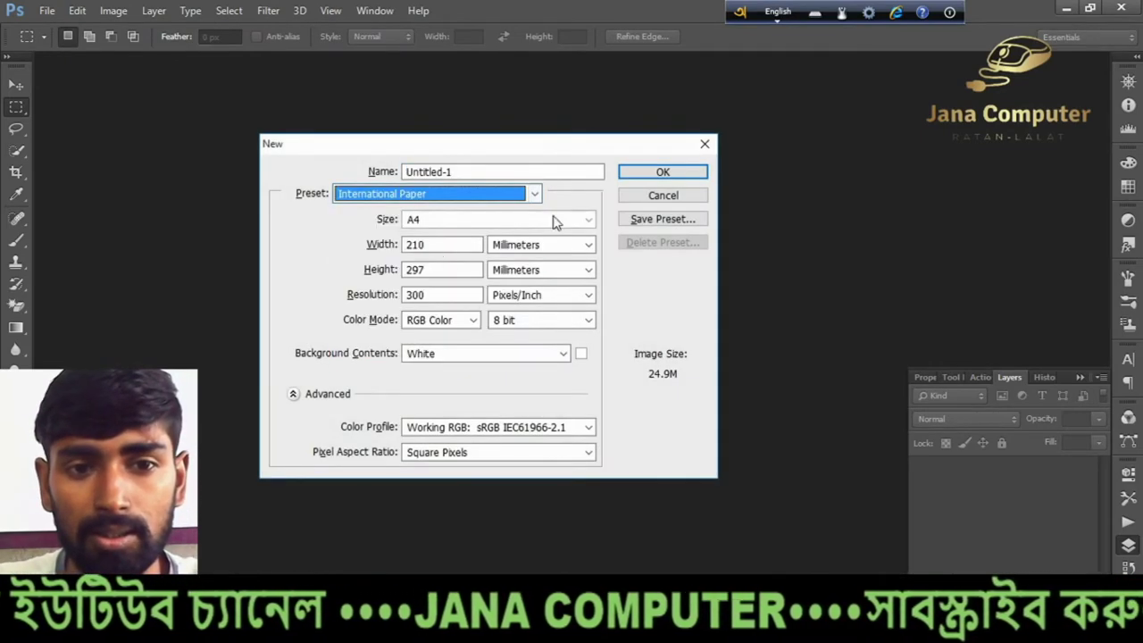
{"action": "left_click", "coordinate": [685, 170]}
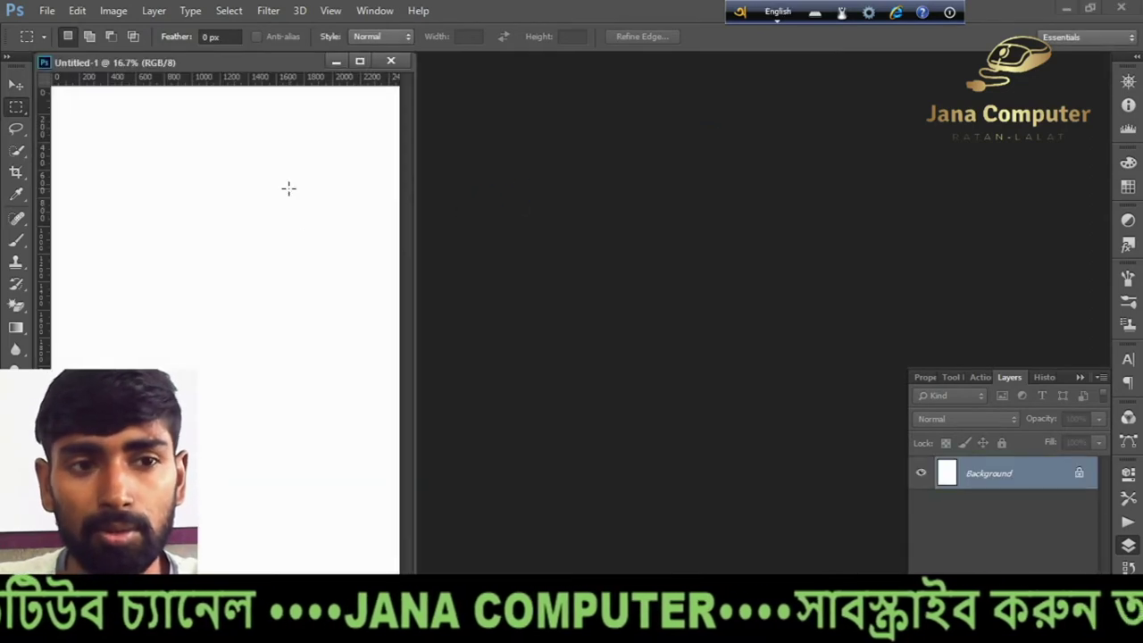
{"action": "left_click", "coordinate": [780, 12]}
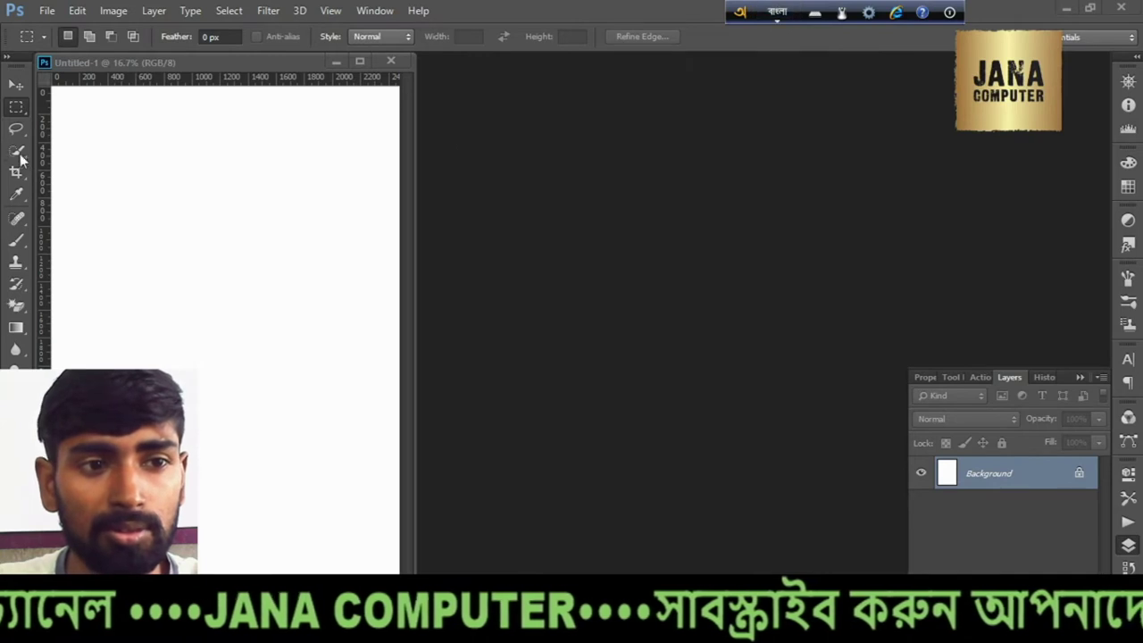
{"action": "left_click", "coordinate": [43, 353]}
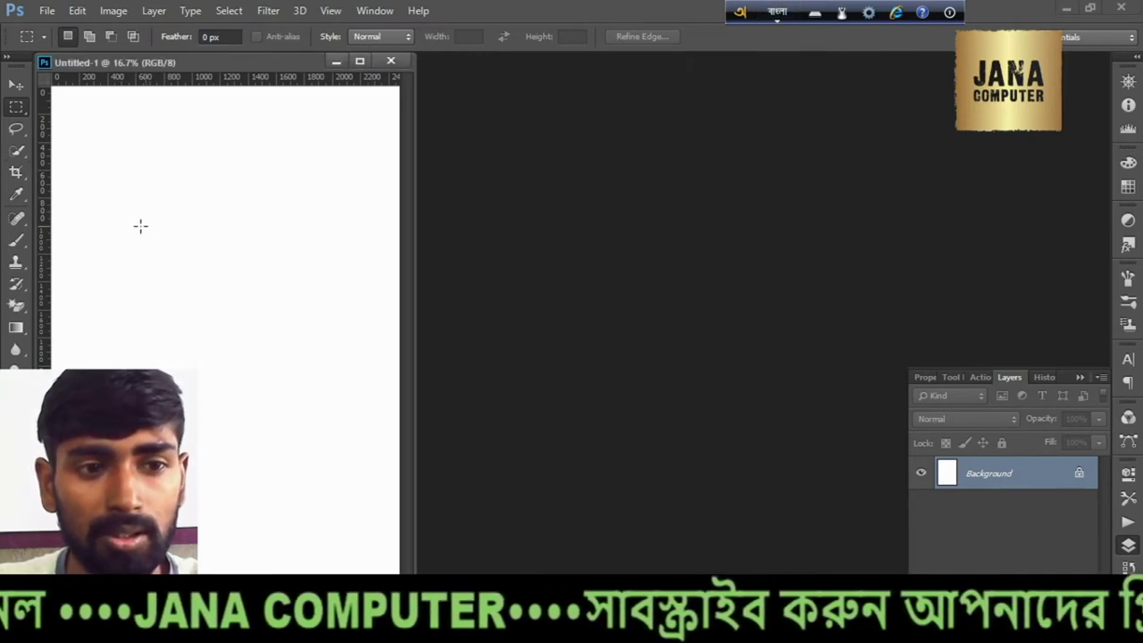
Draw a text box, type 'ami' and commit আমি (shown as Avwg), then select it
{"action": "key", "text": "t"}
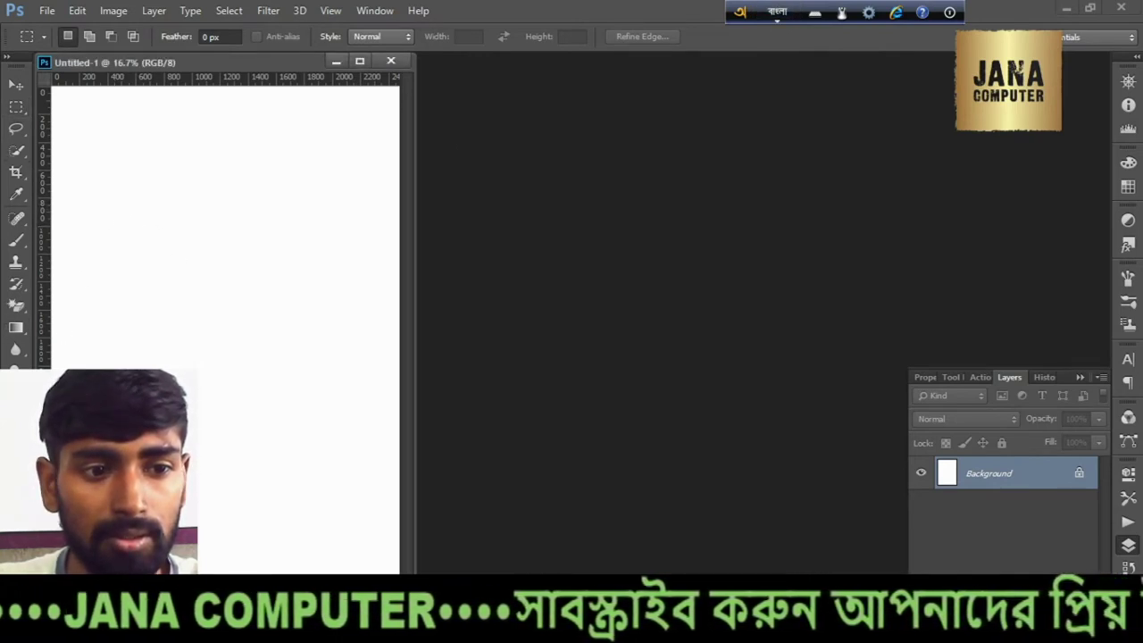
{"action": "left_click_drag", "start_coordinate": [104, 193], "coordinate": [348, 275]}
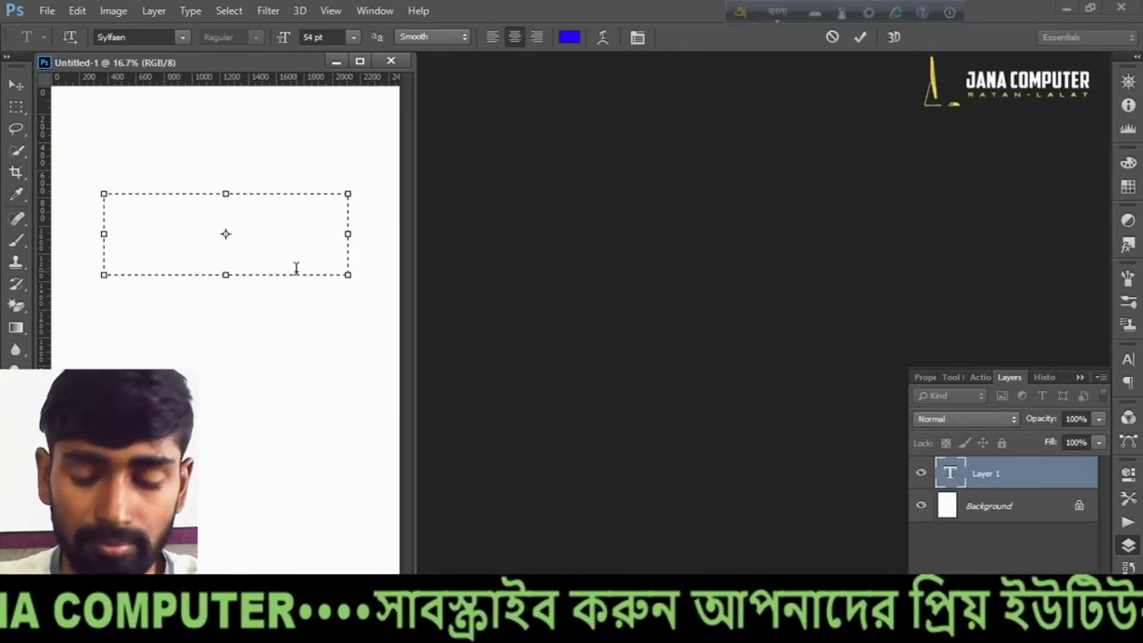
{"action": "type", "text": "AM"}
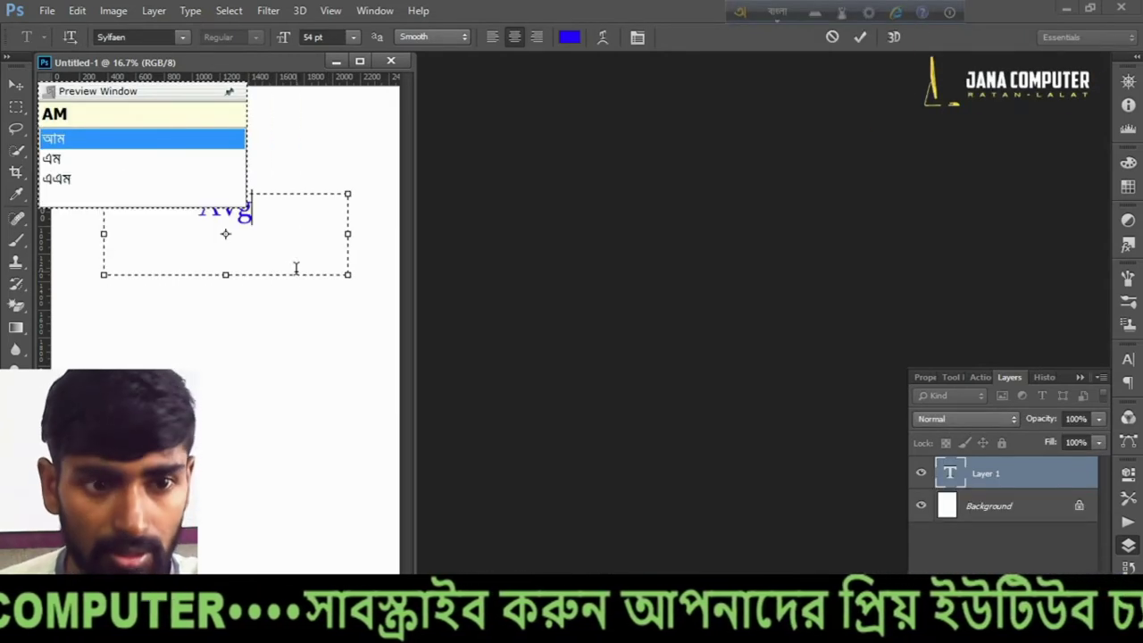
{"action": "type", "text": "I"}
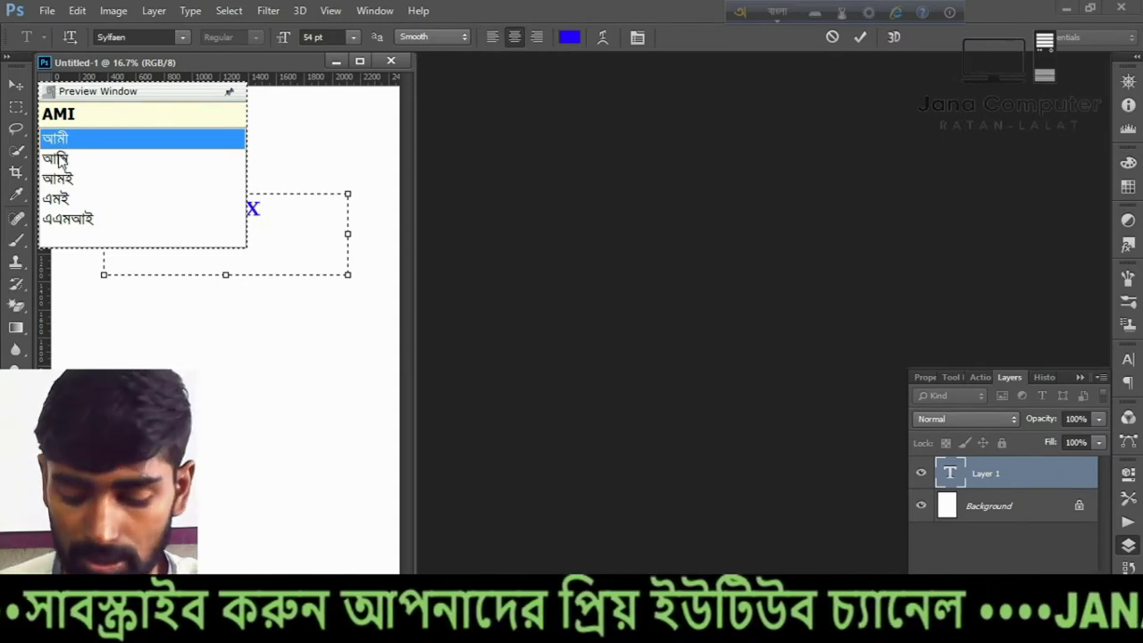
{"action": "left_click", "coordinate": [60, 159]}
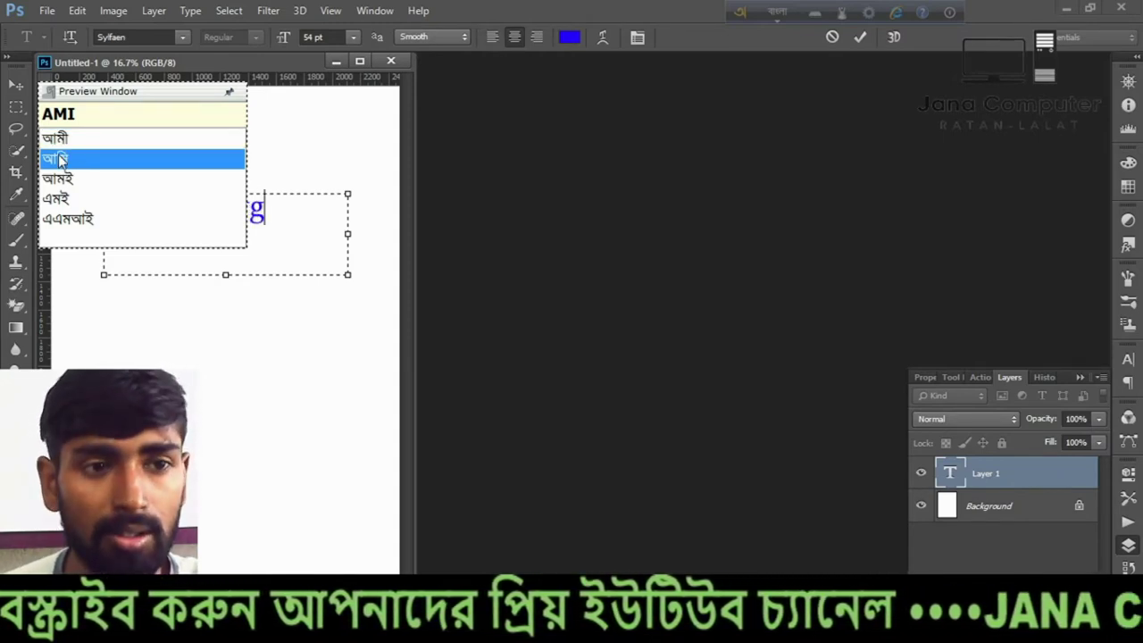
{"action": "key", "text": "Return"}
{"action": "left_click", "coordinate": [279, 211]}
{"action": "left_click_drag", "start_coordinate": [279, 211], "coordinate": [143, 204]}
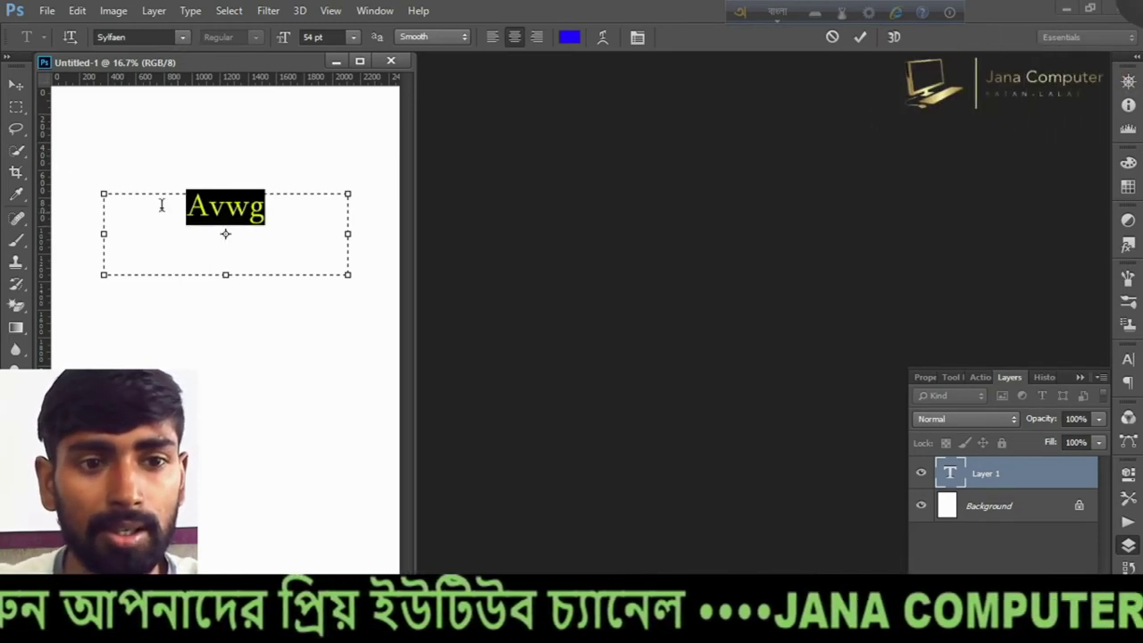
{"action": "left_click", "coordinate": [182, 36]}
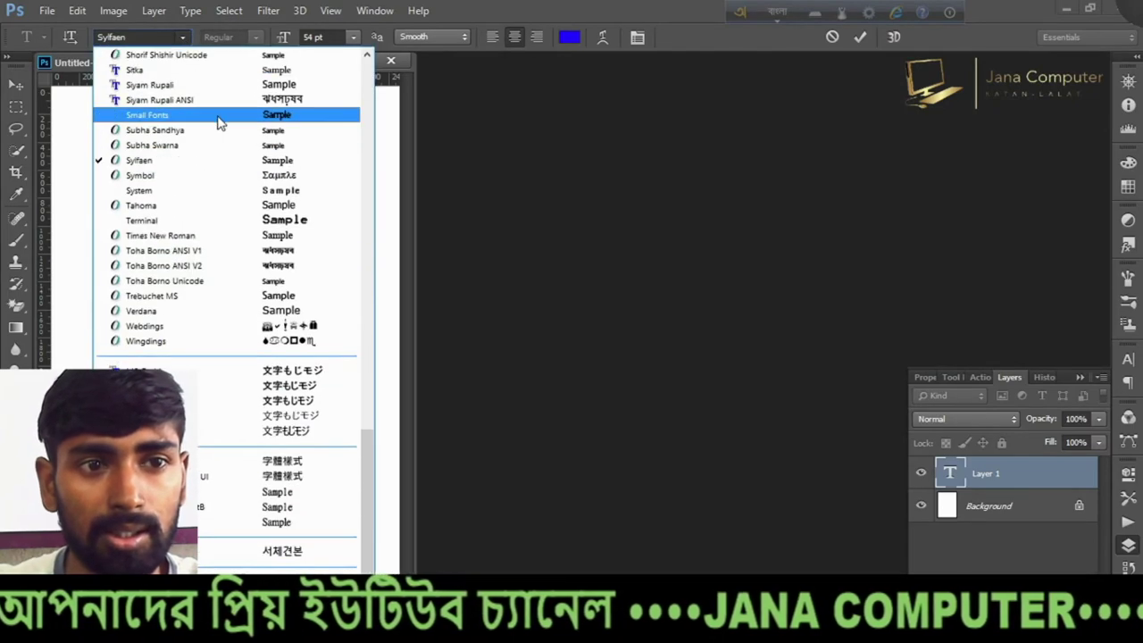
Apply Borshon RRR ANSI V1 to the word and reselect আমি
{"action": "left_click_drag", "start_coordinate": [368, 502], "coordinate": [383, 140]}
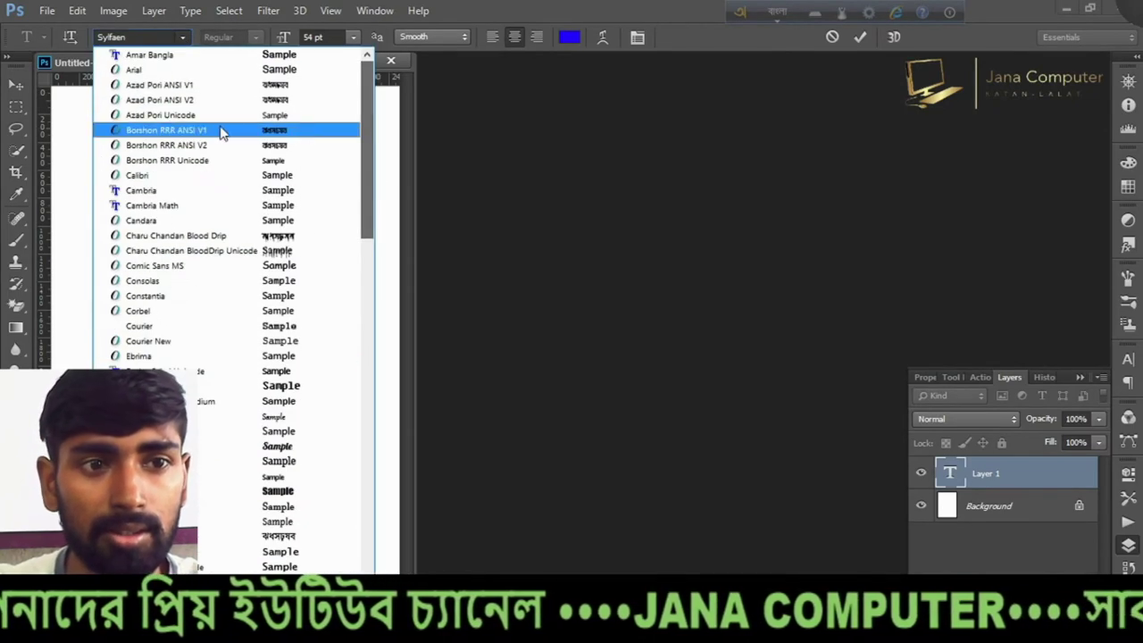
{"action": "left_click", "coordinate": [179, 129]}
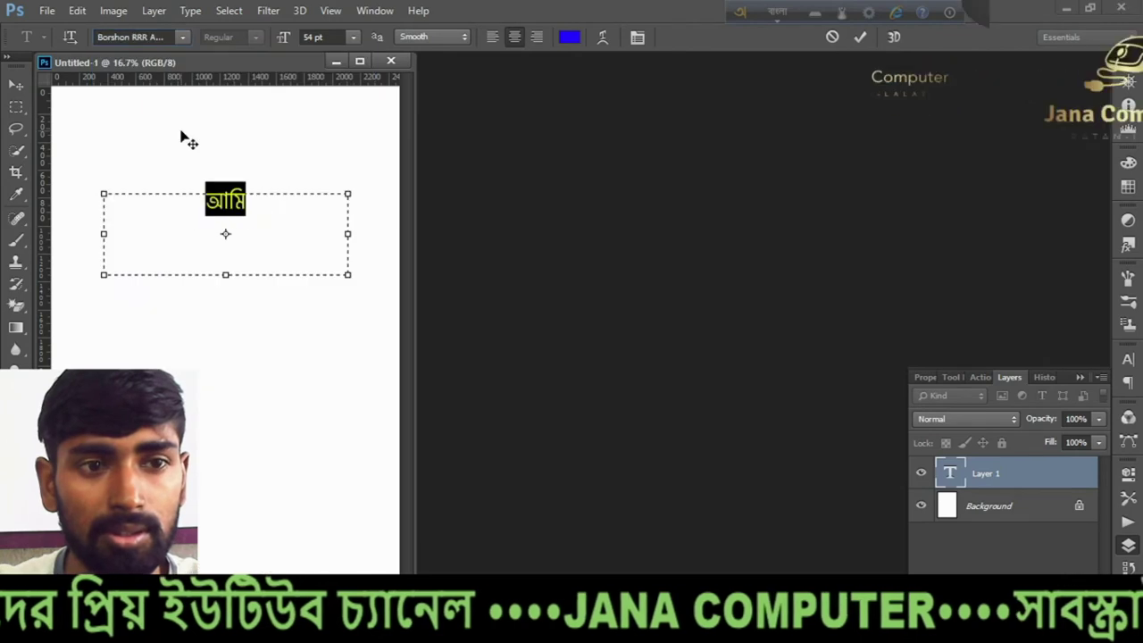
{"action": "left_click_drag", "start_coordinate": [257, 203], "coordinate": [132, 204]}
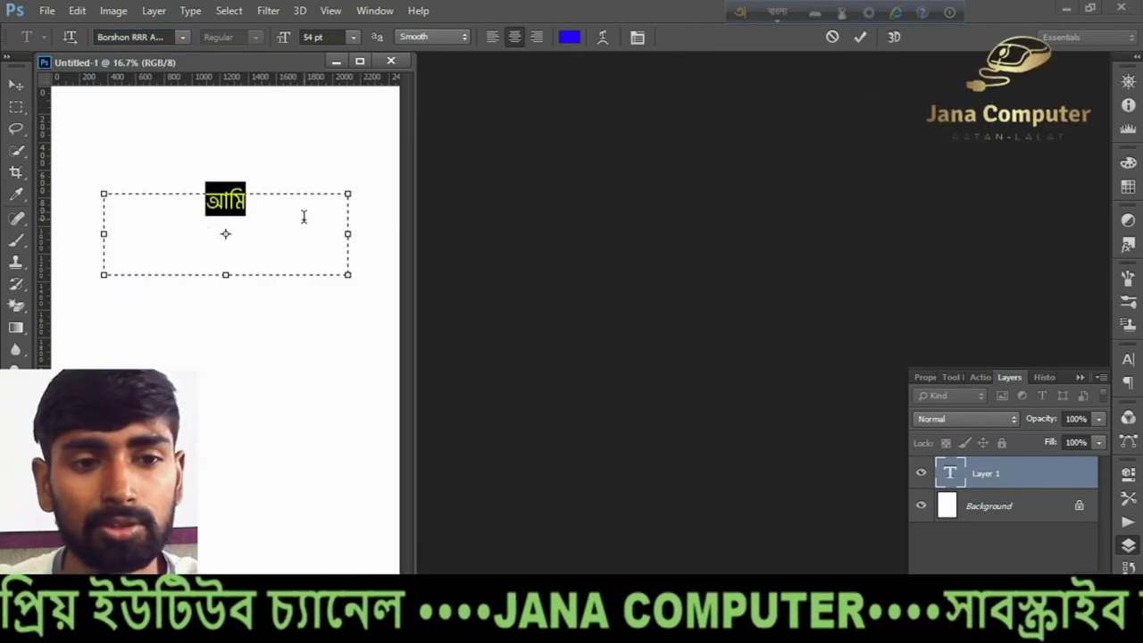
Scroll the font list again and reapply Borshon RRR ANSI V1 to the text
{"action": "left_click", "coordinate": [182, 36]}
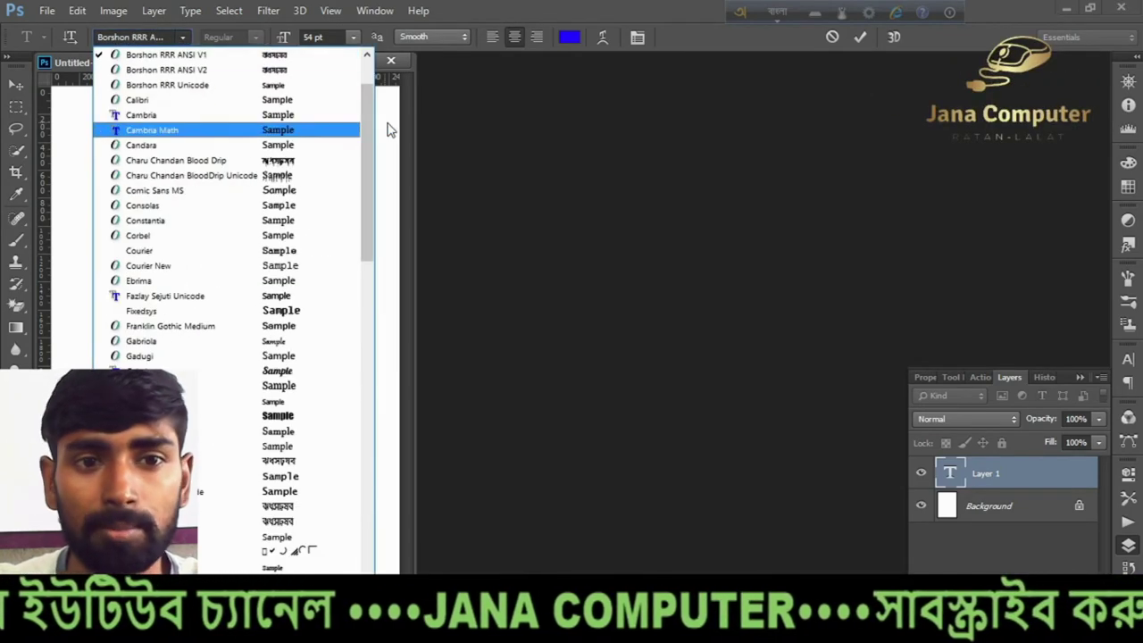
{"action": "left_click_drag", "start_coordinate": [372, 123], "coordinate": [372, 96]}
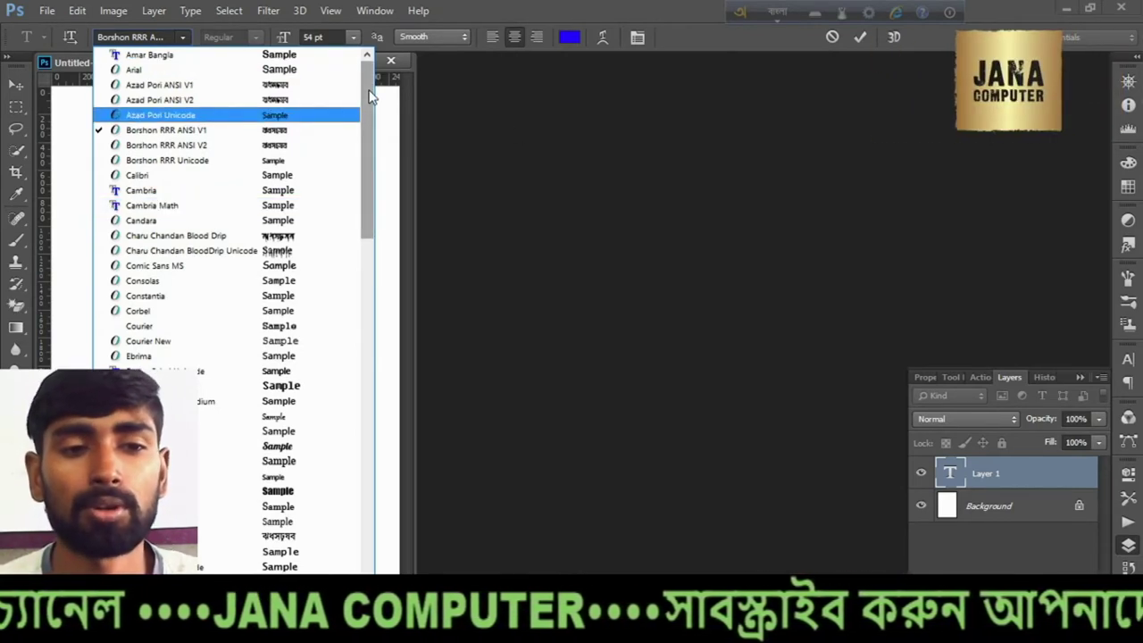
{"action": "left_click_drag", "start_coordinate": [371, 97], "coordinate": [367, 104]}
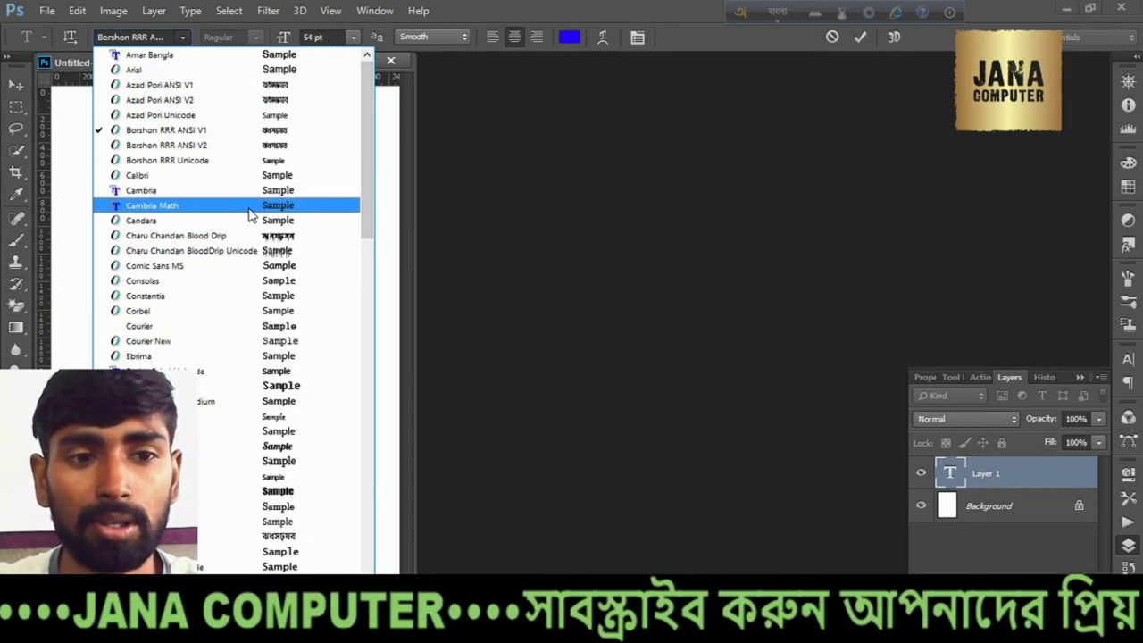
{"action": "scroll", "coordinate": [249, 281], "scroll_direction": "down", "scroll_amount": 2}
{"action": "scroll", "coordinate": [250, 284], "scroll_direction": "down", "scroll_amount": 4}
{"action": "scroll", "coordinate": [252, 288], "scroll_direction": "down", "scroll_amount": 4}
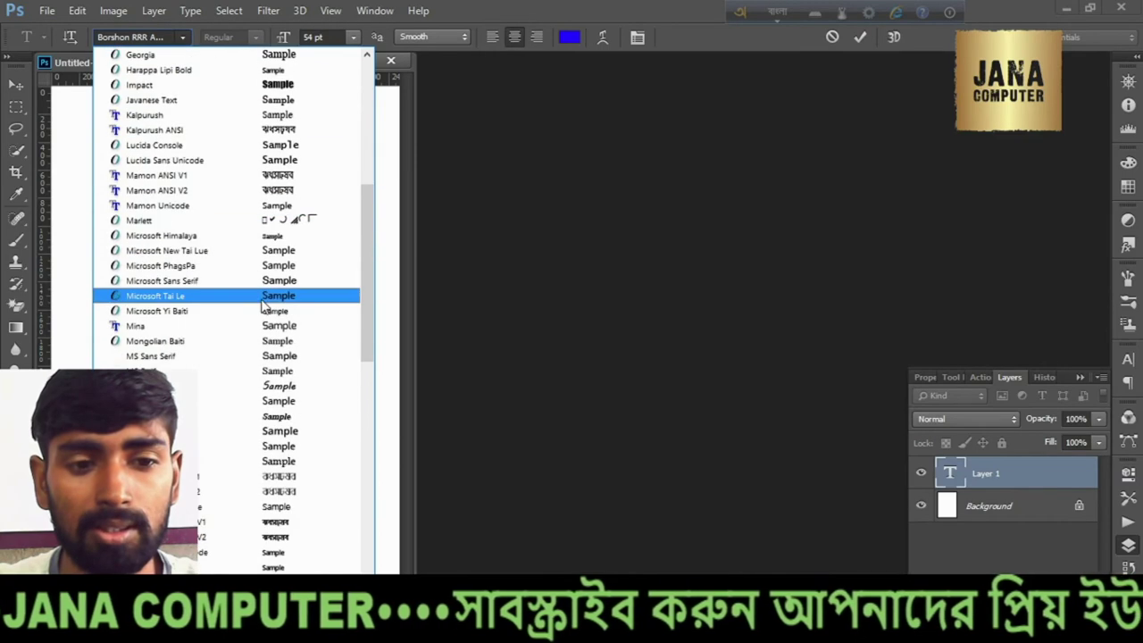
{"action": "scroll", "coordinate": [255, 290], "scroll_direction": "down", "scroll_amount": 5}
{"action": "left_click_drag", "start_coordinate": [369, 312], "coordinate": [360, 387]}
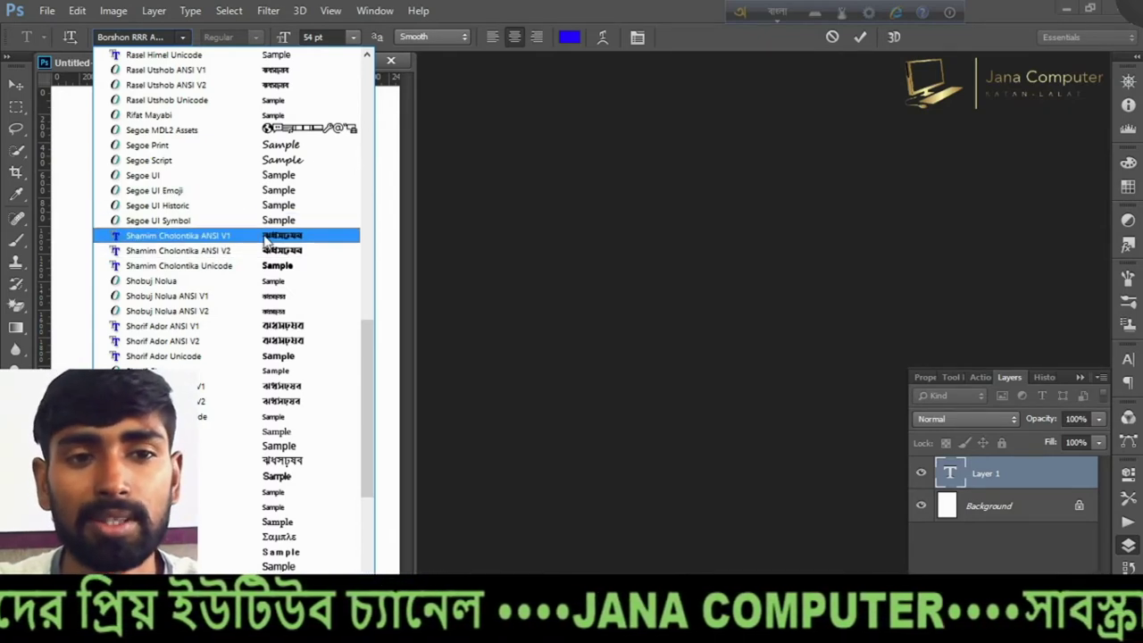
{"action": "left_click_drag", "start_coordinate": [368, 355], "coordinate": [381, 98]}
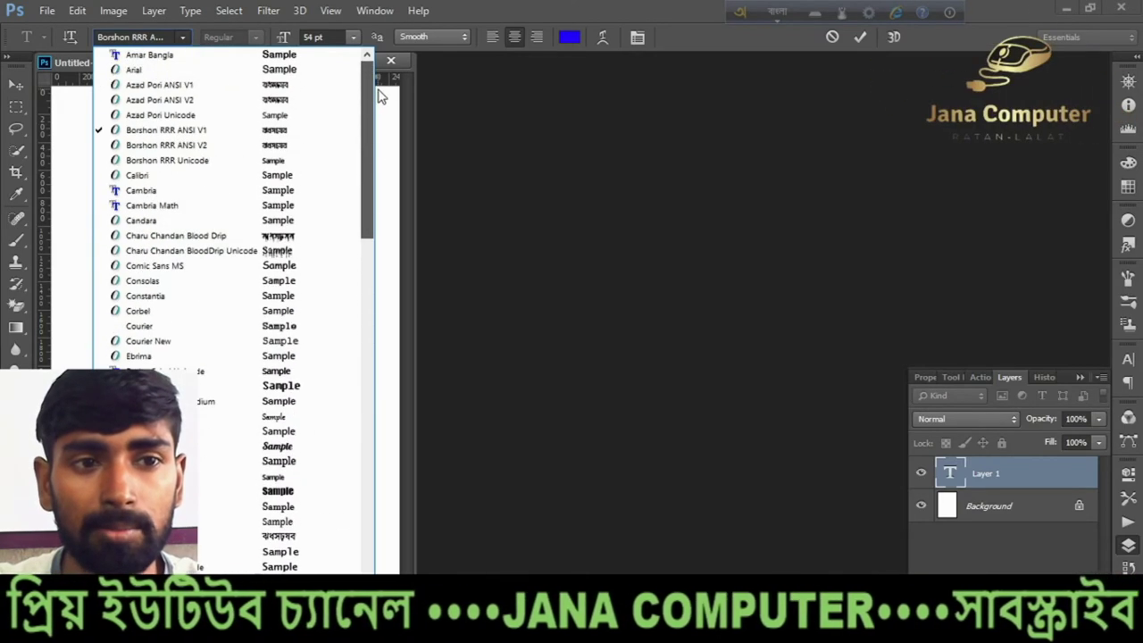
{"action": "left_click", "coordinate": [175, 132]}
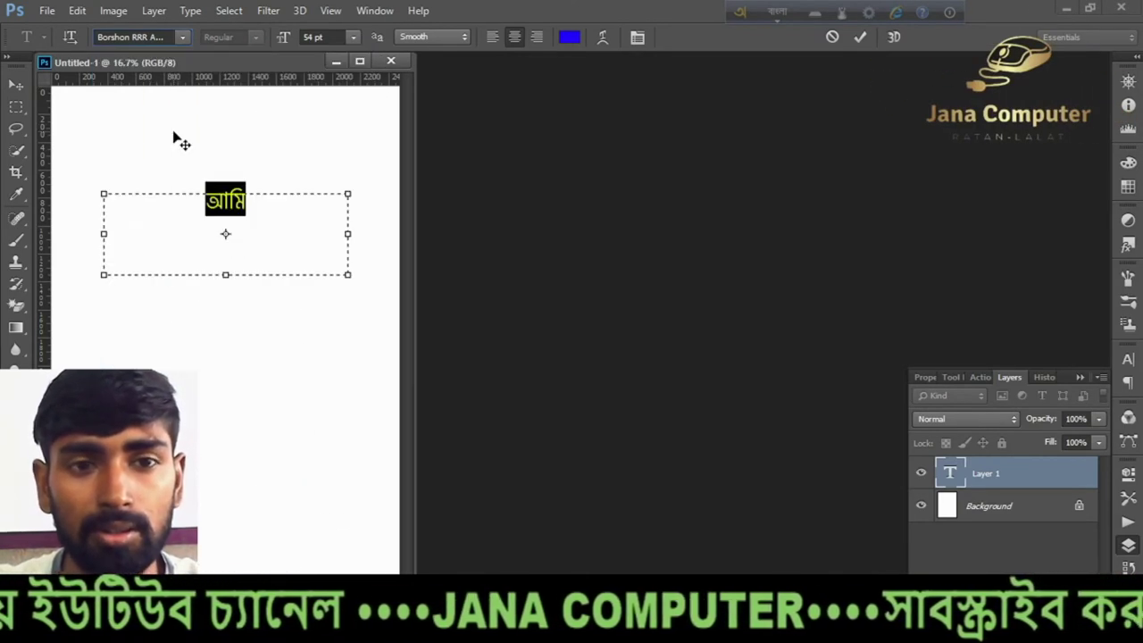
Type 'rtn' after আমি, removing a stray গ, choose রতন, and select আমি রতন
{"action": "left_click", "coordinate": [270, 212]}
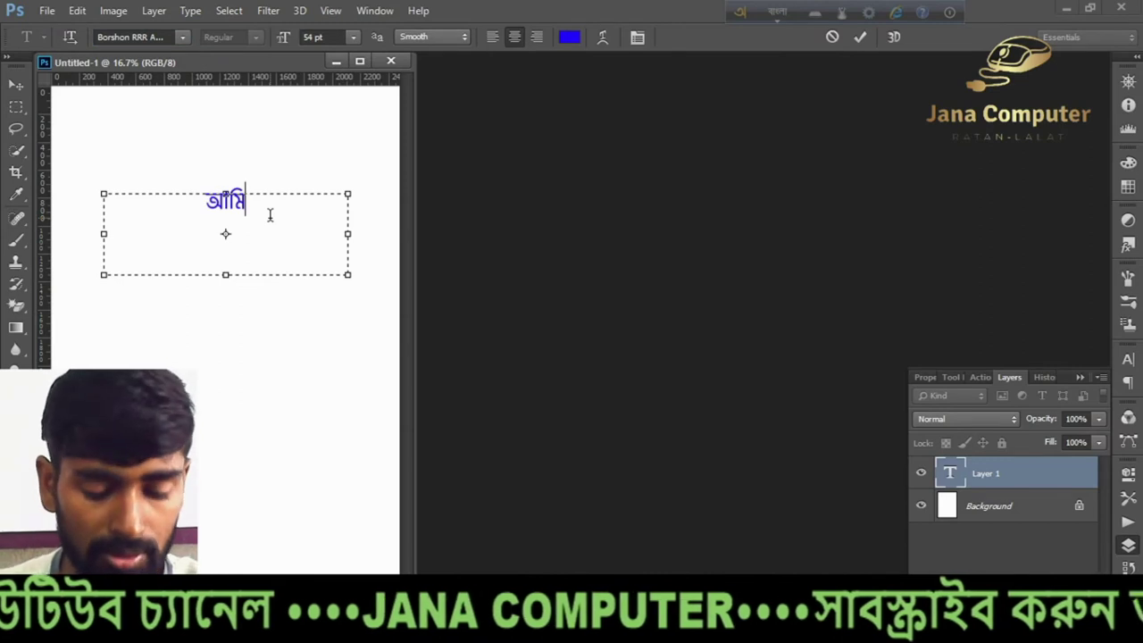
{"action": "type", "text": "G"}
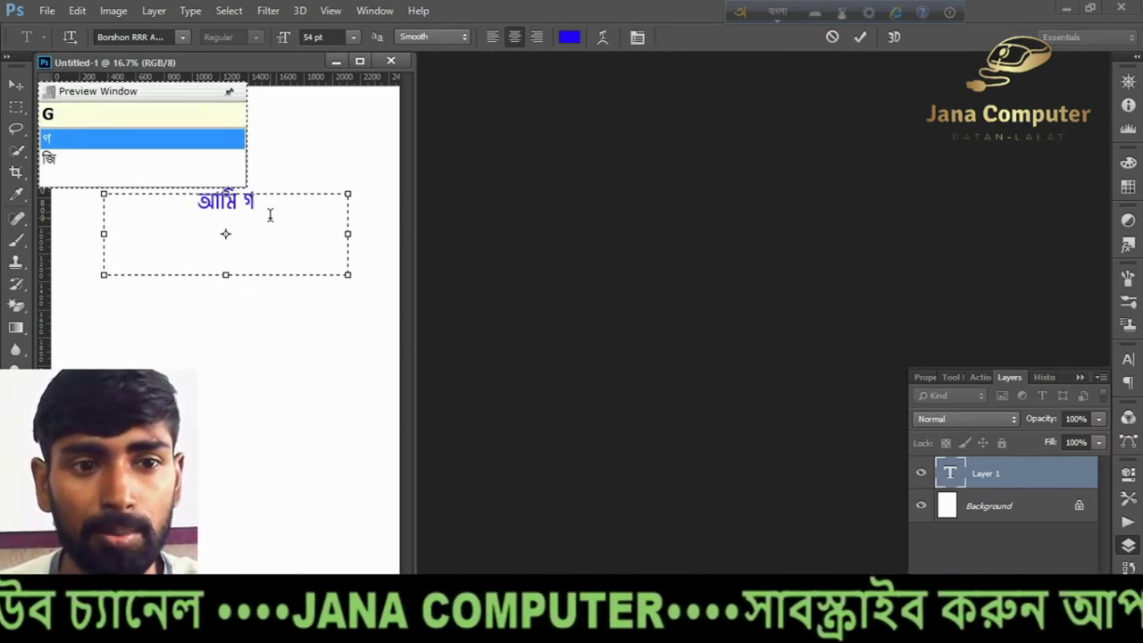
{"action": "key", "text": "BackSpace"}
{"action": "key", "text": "BackSpace"}
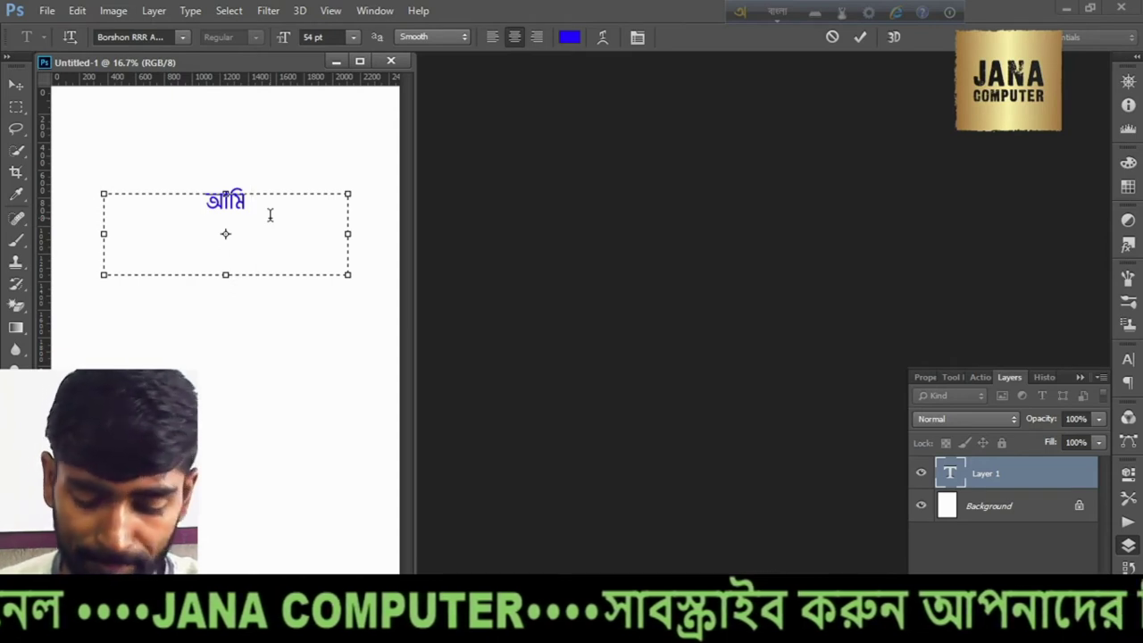
{"action": "type", "text": "R"}
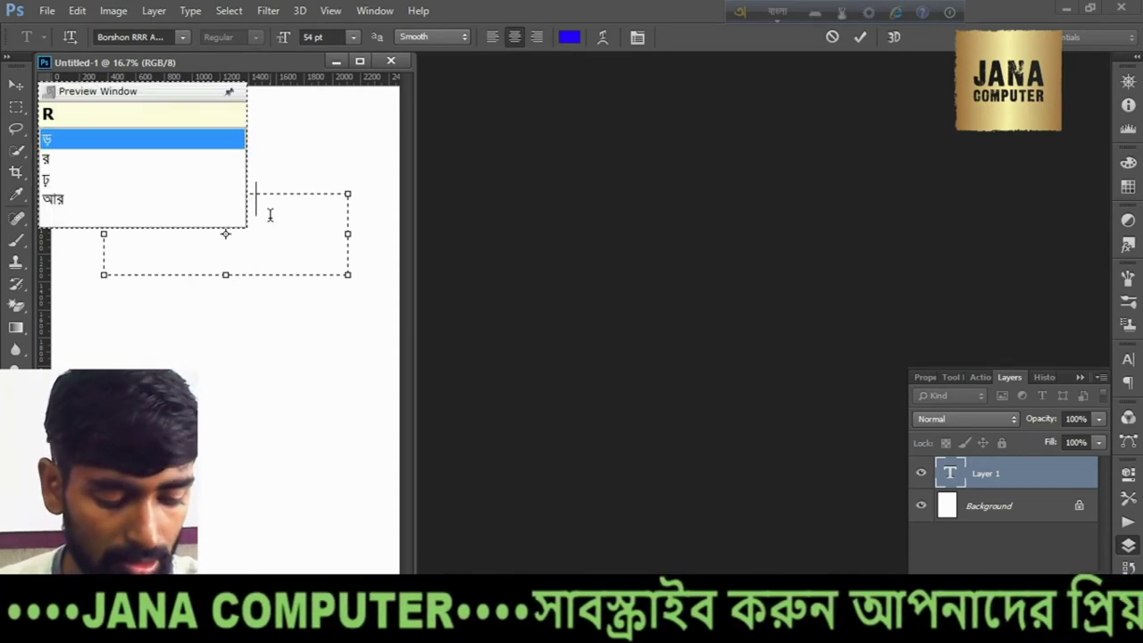
{"action": "type", "text": "T"}
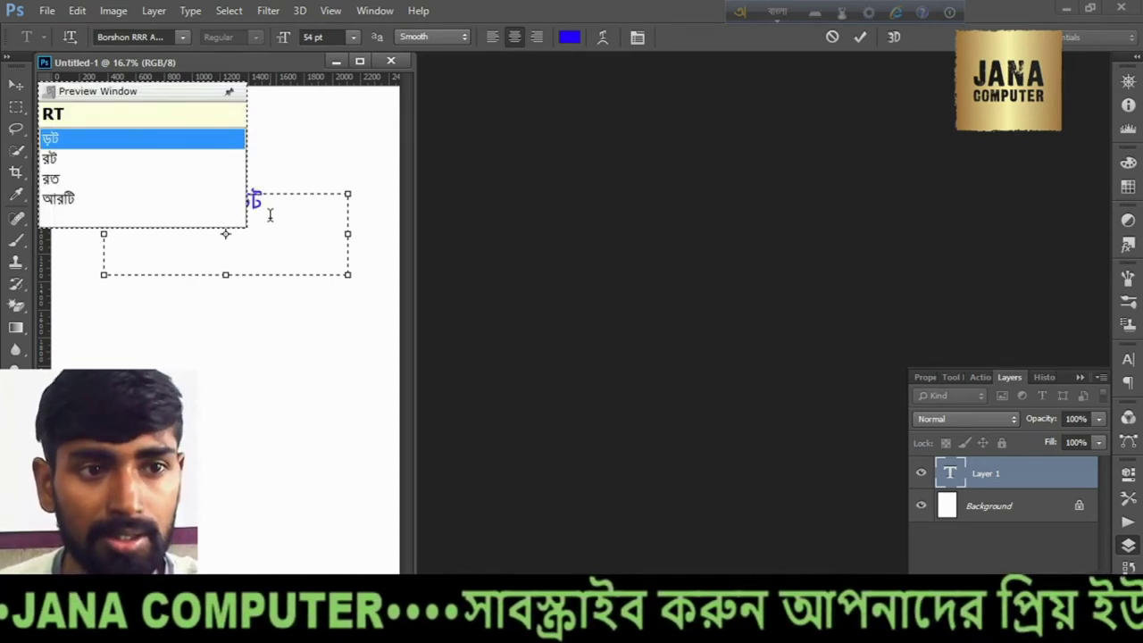
{"action": "type", "text": "N"}
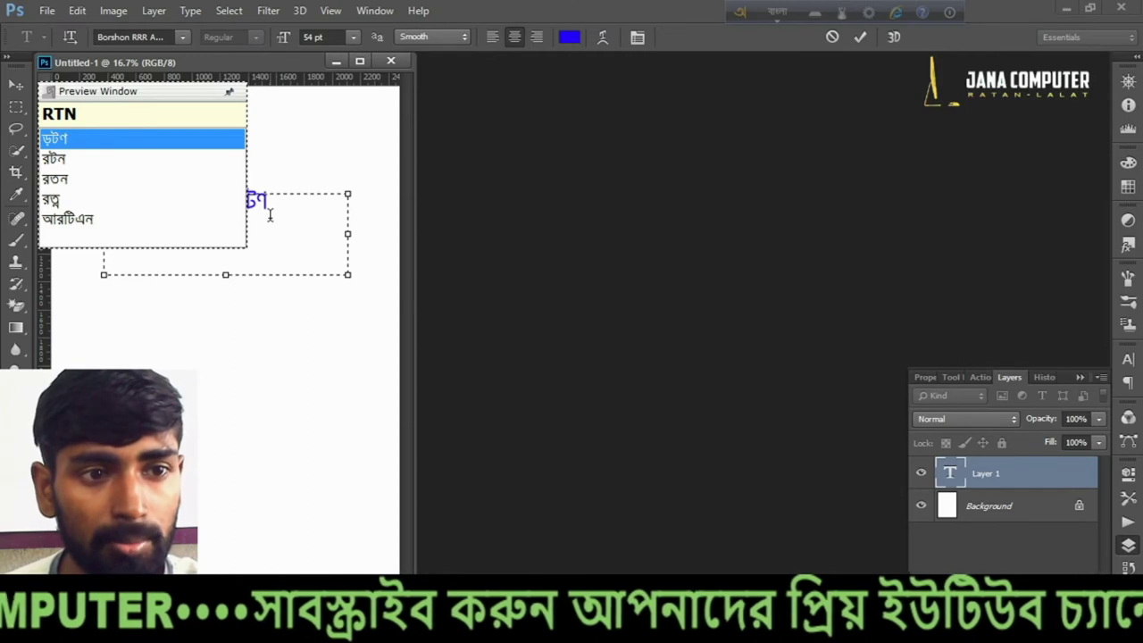
{"action": "key", "text": "Down"}
{"action": "key", "text": "Down"}
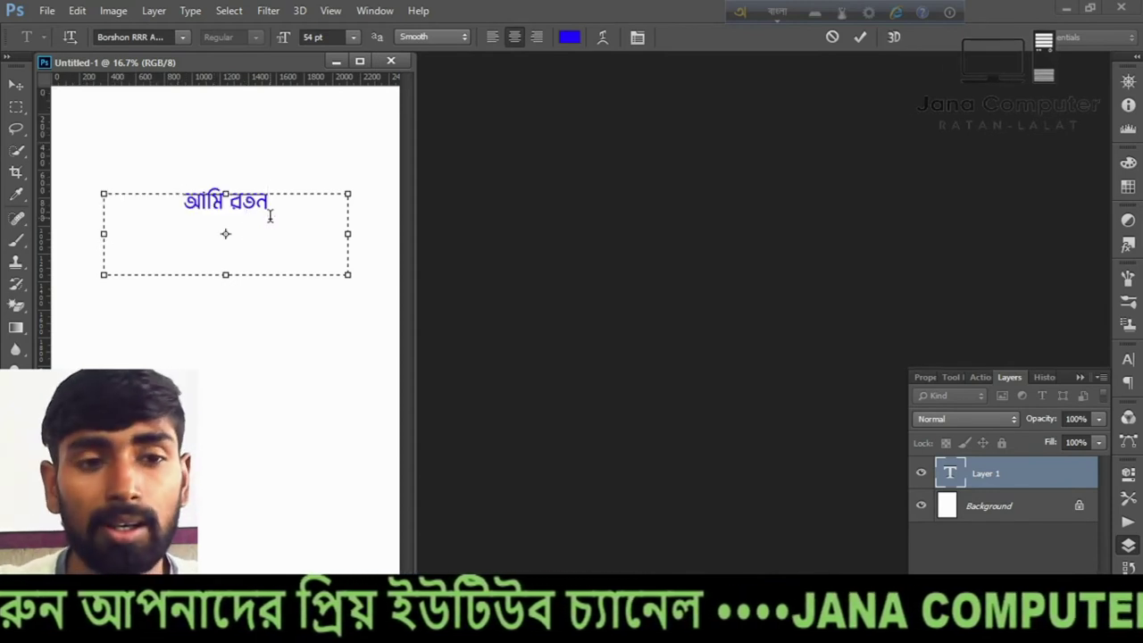
{"action": "left_click_drag", "start_coordinate": [279, 206], "coordinate": [80, 214]}
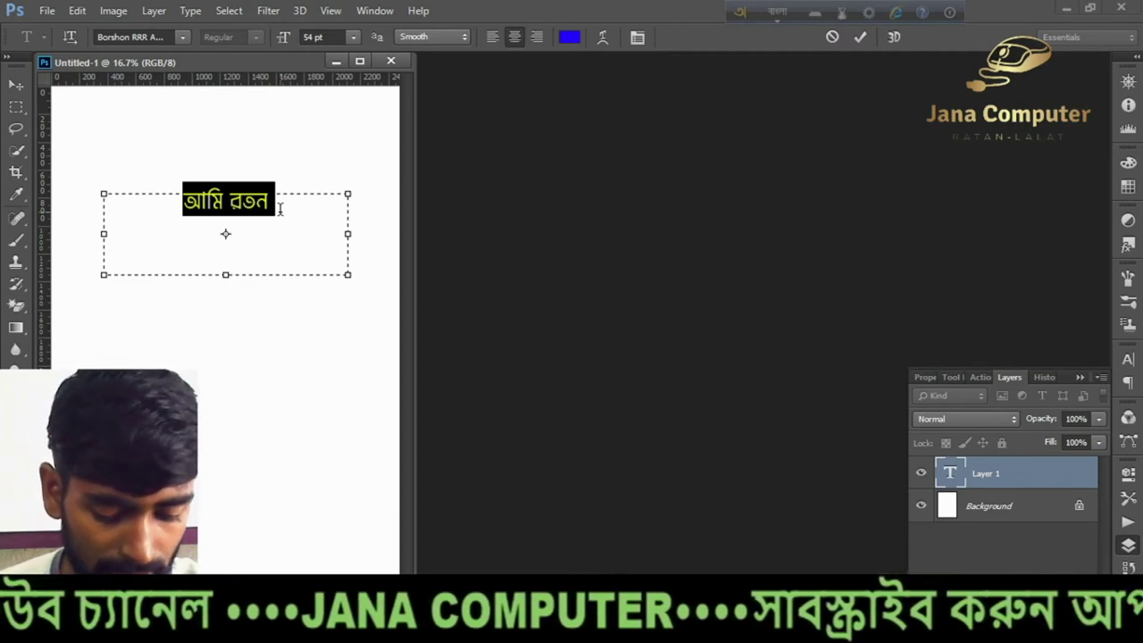
Type 'rol' over the selection and commit the second suggestion রোল
{"action": "type", "text": "L"}
{"action": "key", "text": "BackSpace"}
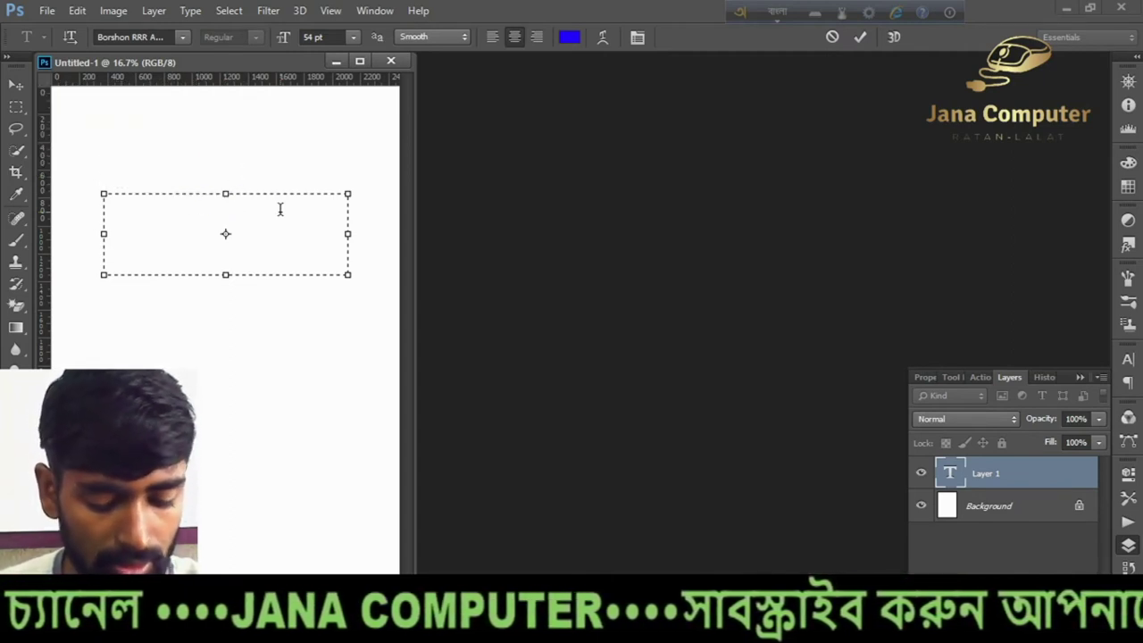
{"action": "type", "text": "ROL"}
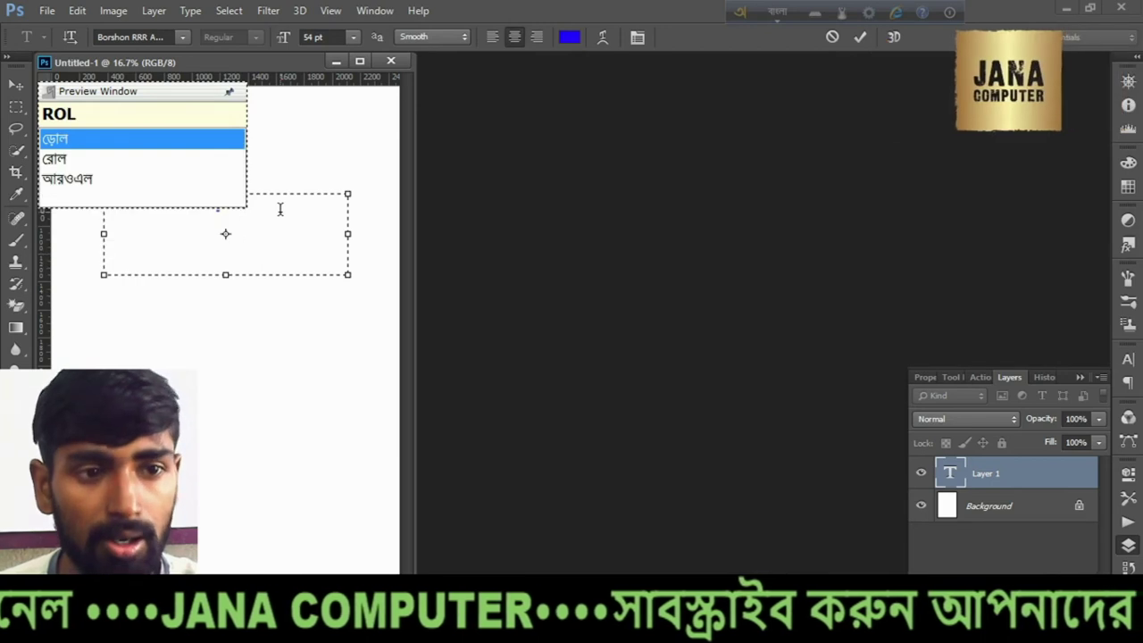
{"action": "key", "text": "Down"}
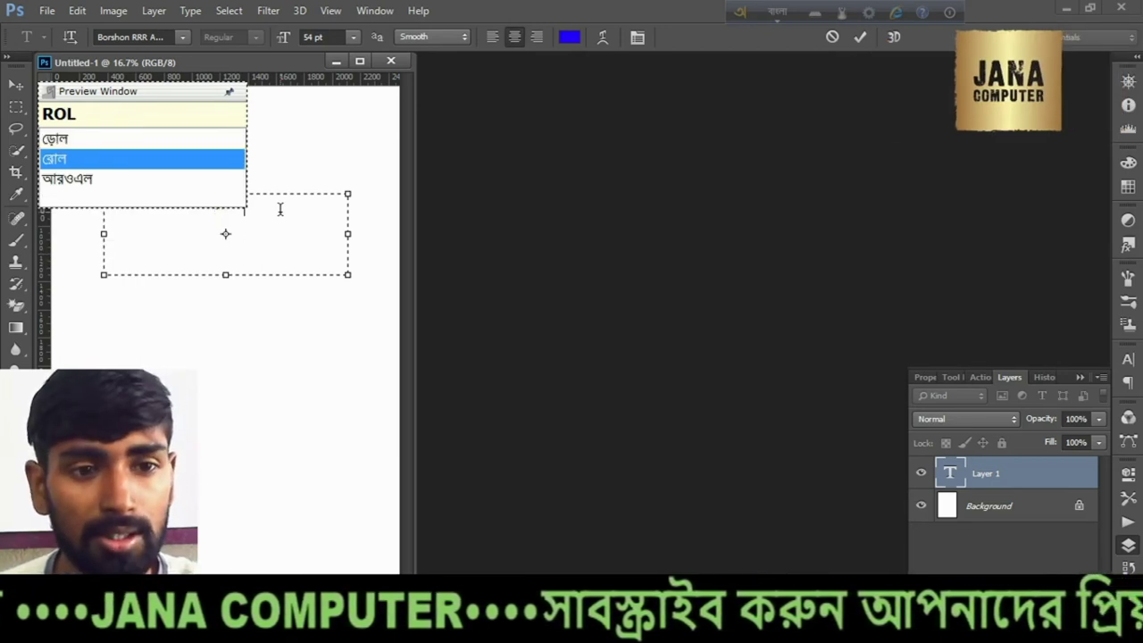
{"action": "key", "text": "Return"}
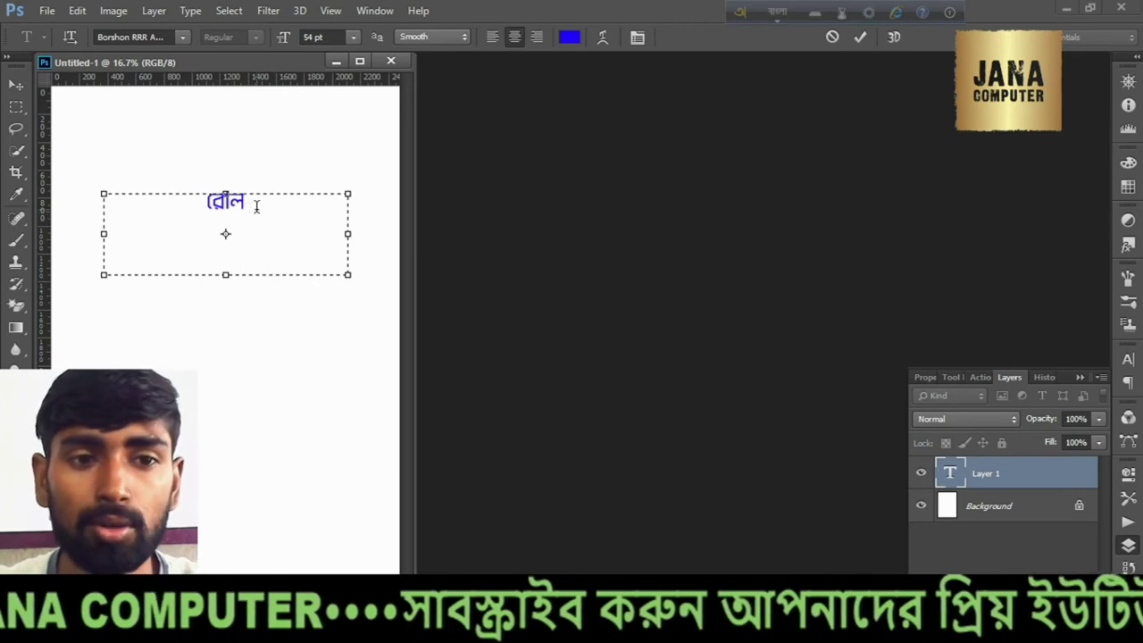
{"action": "left_click_drag", "start_coordinate": [256, 206], "coordinate": [198, 202]}
{"action": "left_click", "coordinate": [301, 219]}
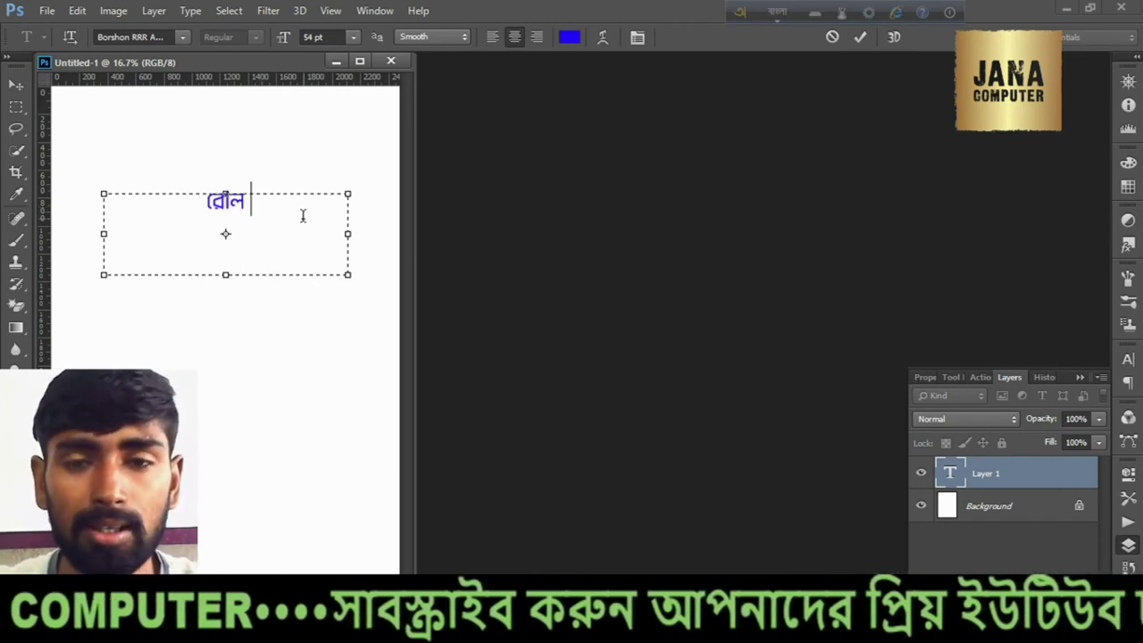
{"action": "left_click_drag", "start_coordinate": [270, 208], "coordinate": [188, 206]}
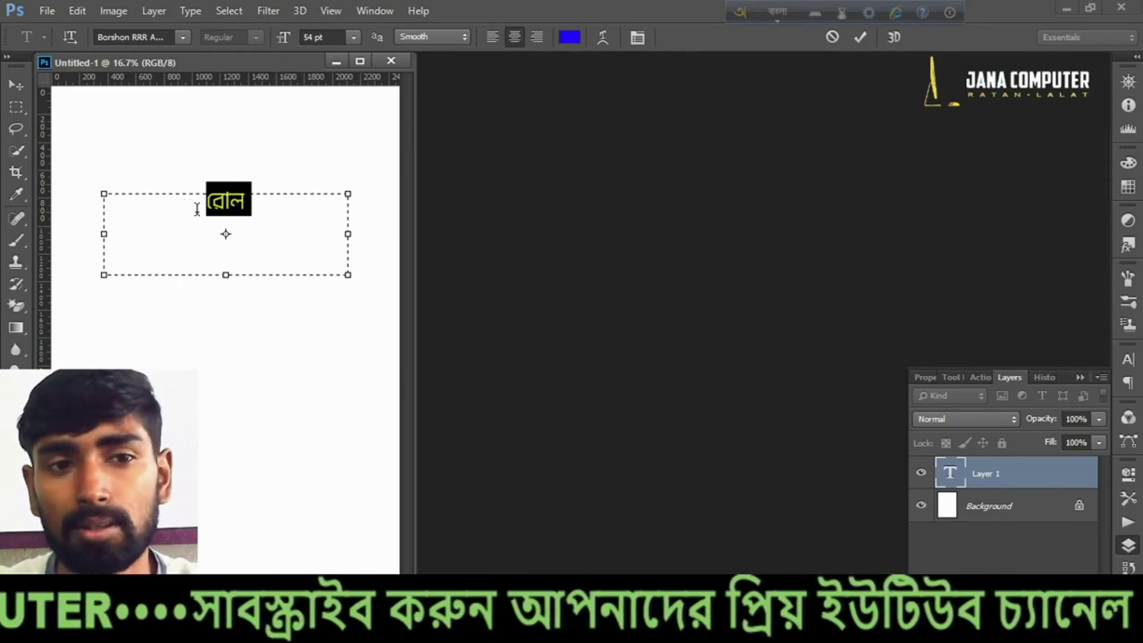
{"action": "left_click", "coordinate": [261, 209]}
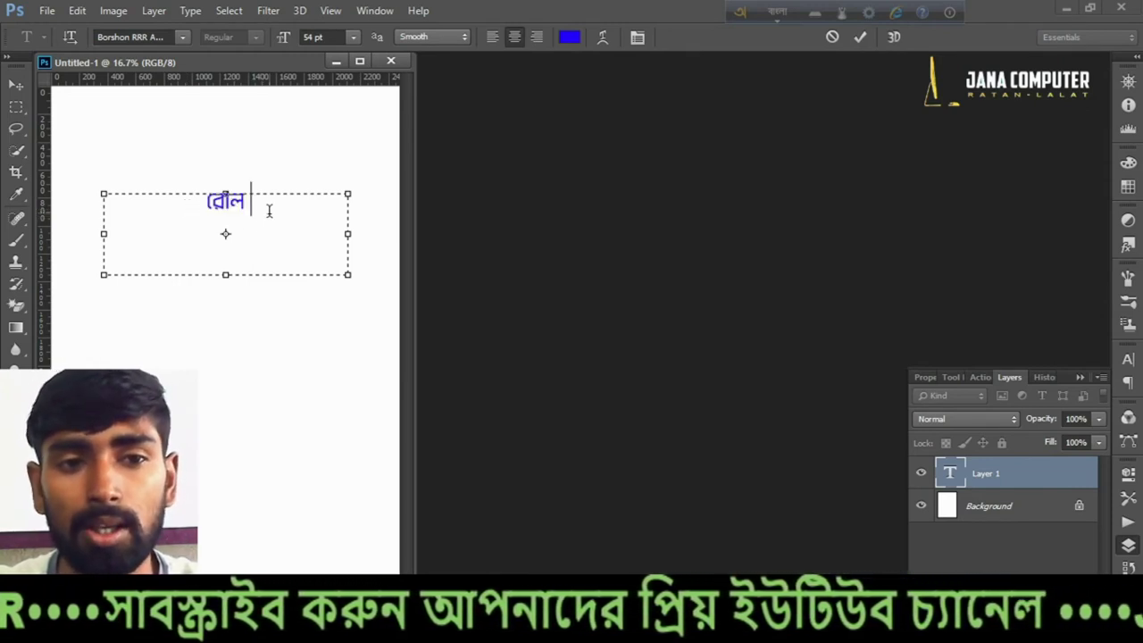
Keep Borshon RRR ANSI V1 and type 'rtn' to add রতন after রোল, removing a stray ফ
{"action": "left_click", "coordinate": [182, 38]}
{"action": "scroll", "coordinate": [128, 134], "scroll_direction": "up", "scroll_amount": 2}
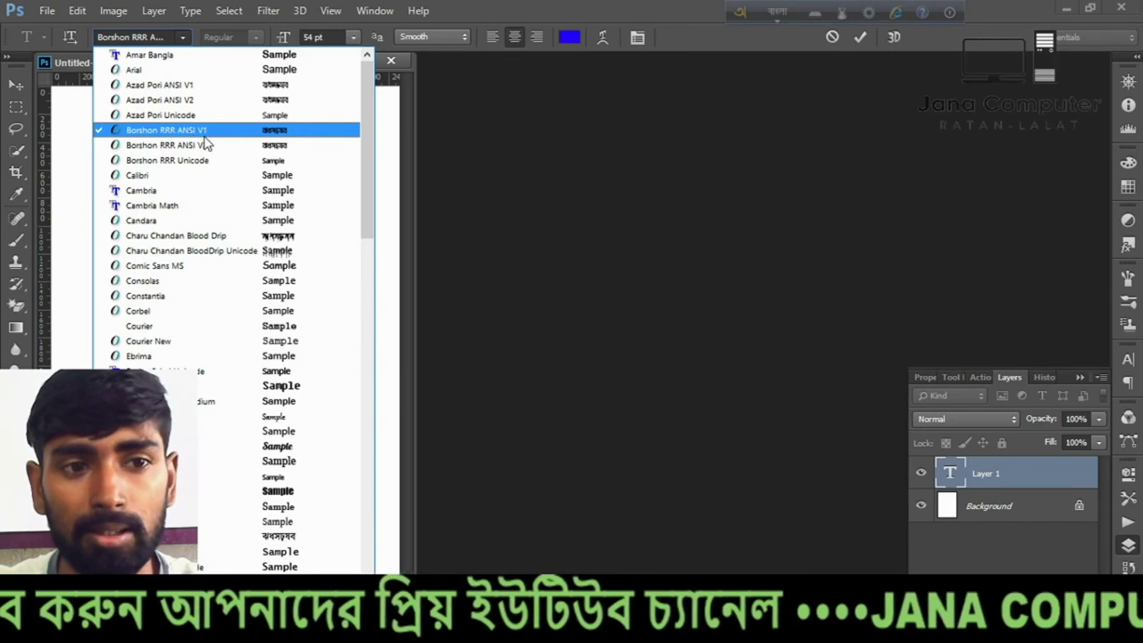
{"action": "left_click", "coordinate": [409, 102]}
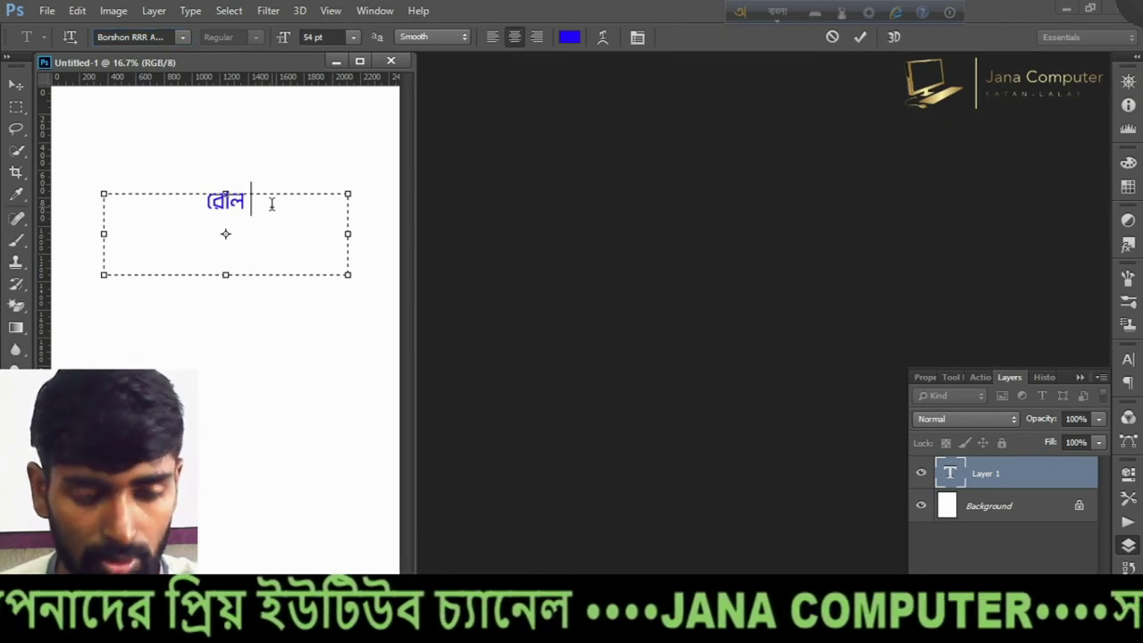
{"action": "type", "text": "ফ"}
{"action": "key", "text": "BackSpace"}
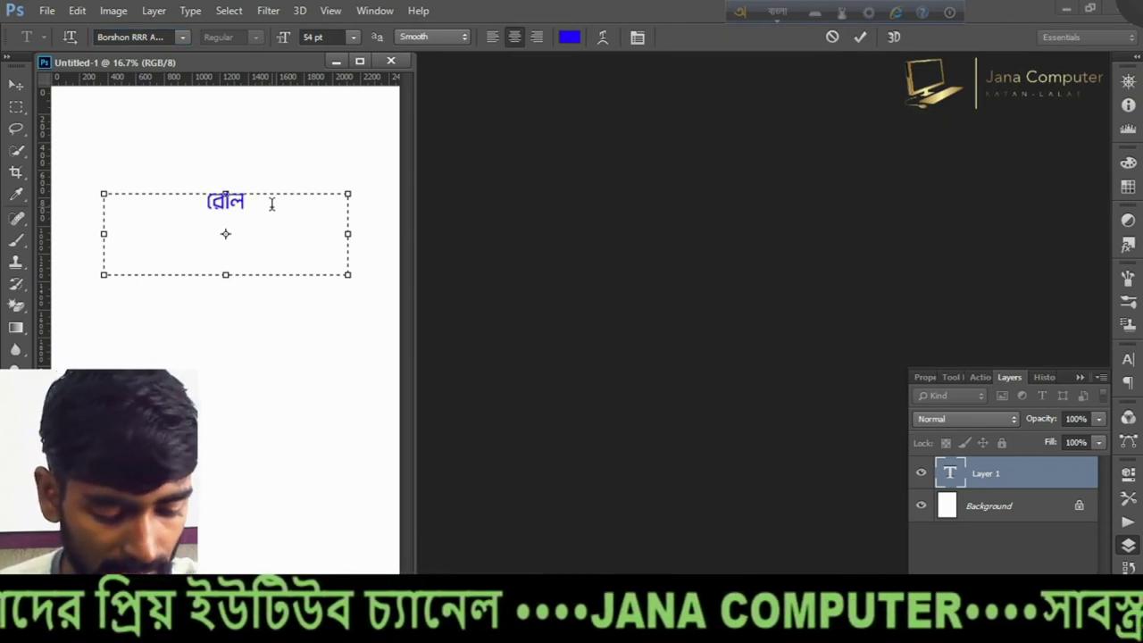
{"action": "type", "text": "rtn"}
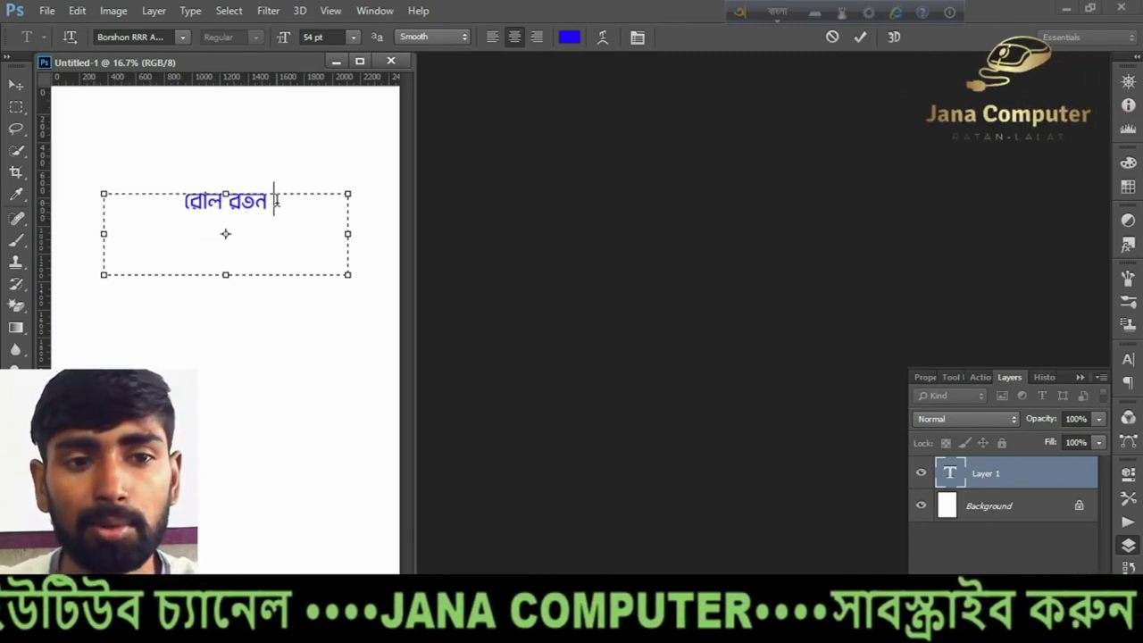
{"action": "left_click_drag", "start_coordinate": [276, 201], "coordinate": [230, 206]}
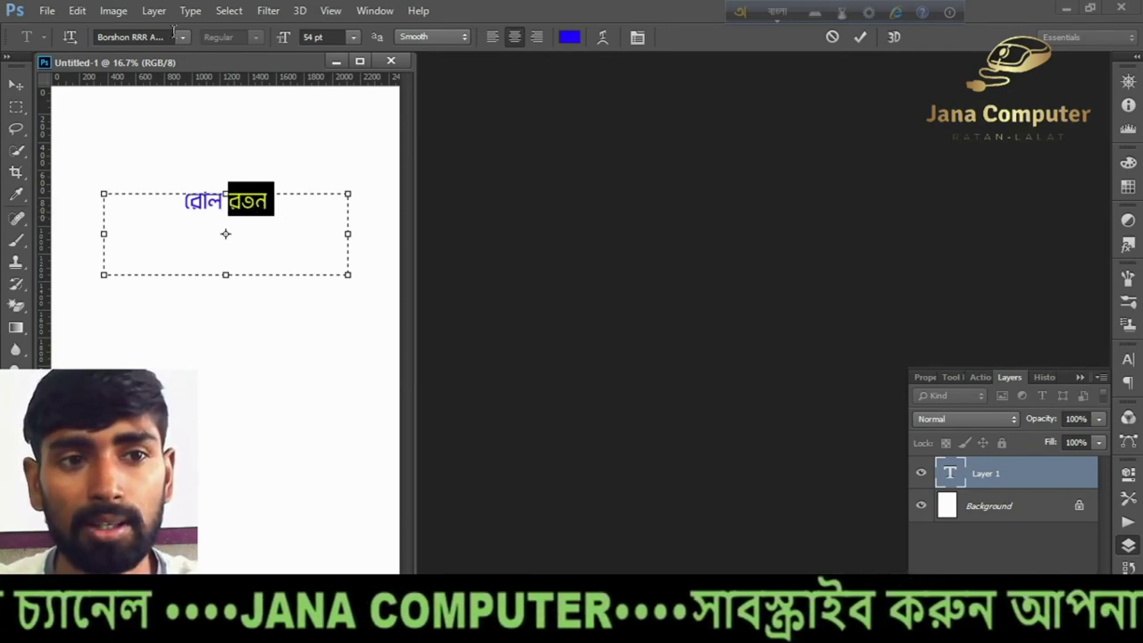
{"action": "left_click", "coordinate": [293, 206]}
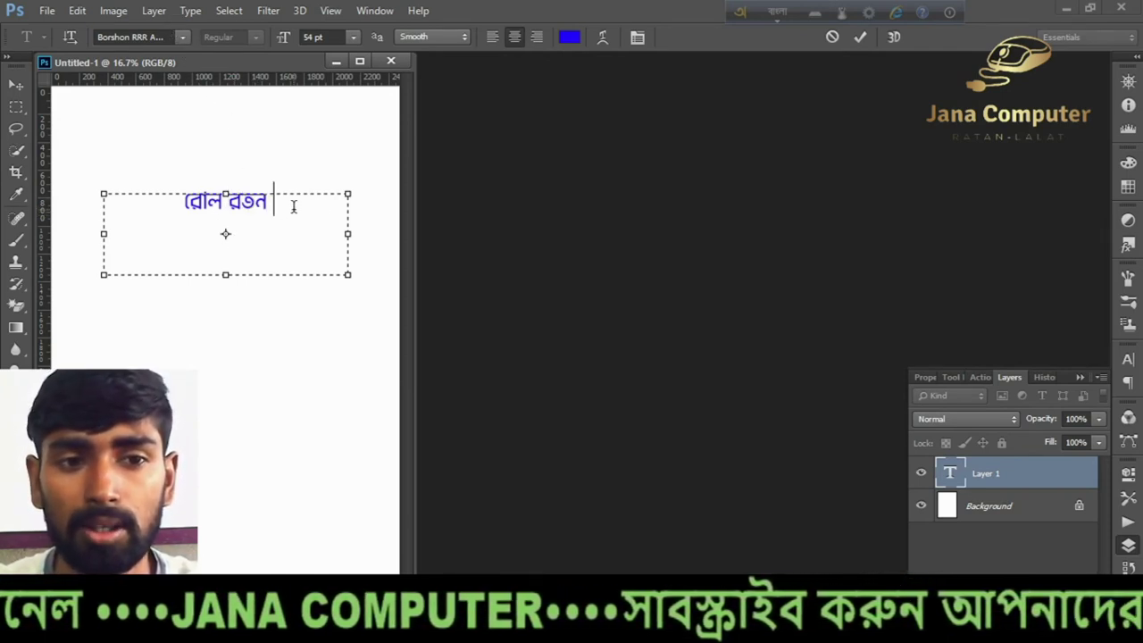
Select রতন and scroll the font family list toward a Rasel Bangla font
{"action": "double_click", "coordinate": [265, 204]}
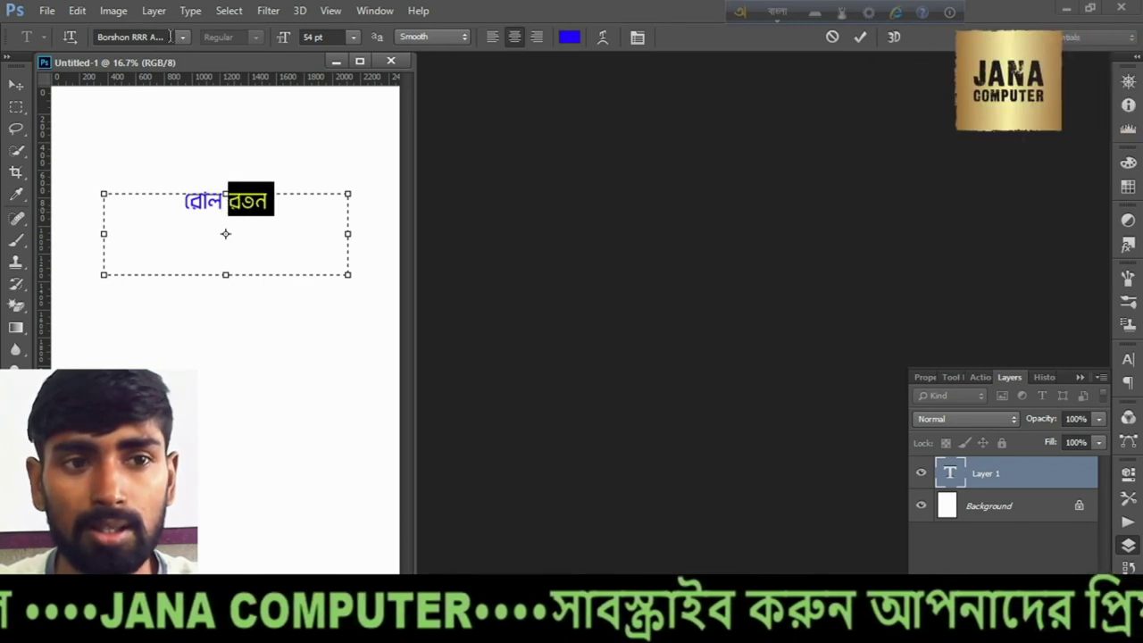
{"action": "left_click", "coordinate": [134, 36]}
{"action": "scroll", "coordinate": [168, 38], "scroll_direction": "down", "scroll_amount": 5}
{"action": "scroll", "coordinate": [168, 38], "scroll_direction": "down", "scroll_amount": 5}
{"action": "scroll", "coordinate": [168, 38], "scroll_direction": "down", "scroll_amount": 5}
{"action": "scroll", "coordinate": [168, 40], "scroll_direction": "down", "scroll_amount": 3}
{"action": "scroll", "coordinate": [169, 39], "scroll_direction": "down", "scroll_amount": 3}
{"action": "scroll", "coordinate": [174, 40], "scroll_direction": "down", "scroll_amount": 3}
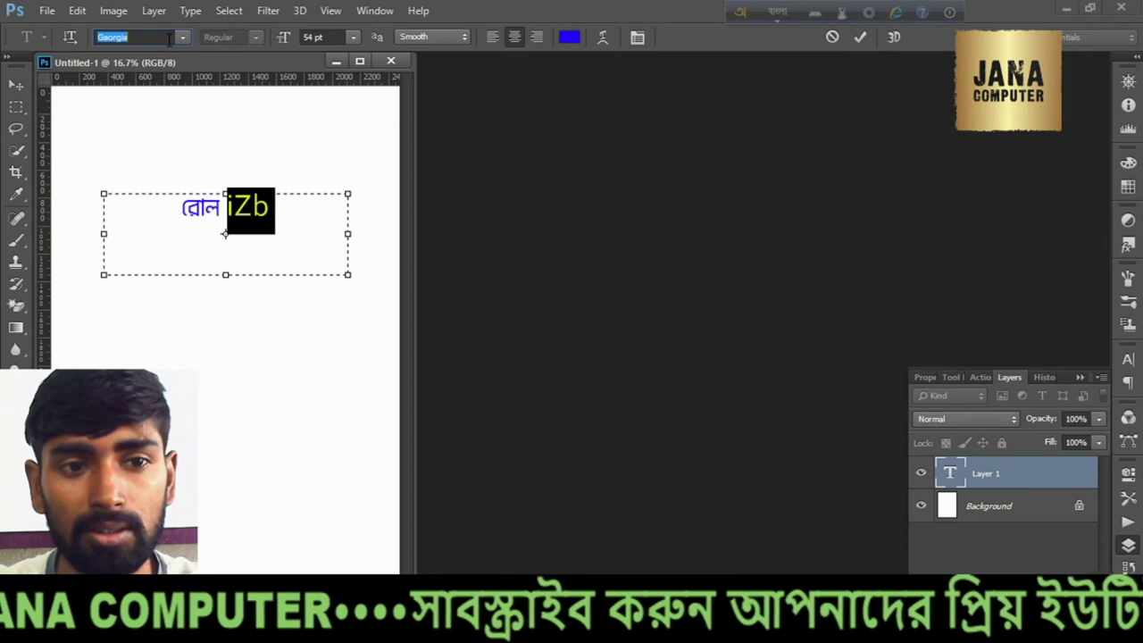
{"action": "scroll", "coordinate": [179, 42], "scroll_direction": "down", "scroll_amount": 3}
{"action": "scroll", "coordinate": [178, 43], "scroll_direction": "down", "scroll_amount": 2}
{"action": "scroll", "coordinate": [177, 44], "scroll_direction": "down", "scroll_amount": 2}
{"action": "scroll", "coordinate": [176, 44], "scroll_direction": "down", "scroll_amount": 2}
{"action": "scroll", "coordinate": [176, 44], "scroll_direction": "down", "scroll_amount": 2}
{"action": "scroll", "coordinate": [176, 43], "scroll_direction": "down", "scroll_amount": 2}
{"action": "scroll", "coordinate": [176, 44], "scroll_direction": "down", "scroll_amount": 2}
{"action": "scroll", "coordinate": [183, 42], "scroll_direction": "down", "scroll_amount": 2}
{"action": "scroll", "coordinate": [182, 39], "scroll_direction": "down", "scroll_amount": 1}
{"action": "scroll", "coordinate": [182, 40], "scroll_direction": "down", "scroll_amount": 1}
{"action": "scroll", "coordinate": [183, 39], "scroll_direction": "down", "scroll_amount": 1}
{"action": "scroll", "coordinate": [182, 39], "scroll_direction": "down", "scroll_amount": 1}
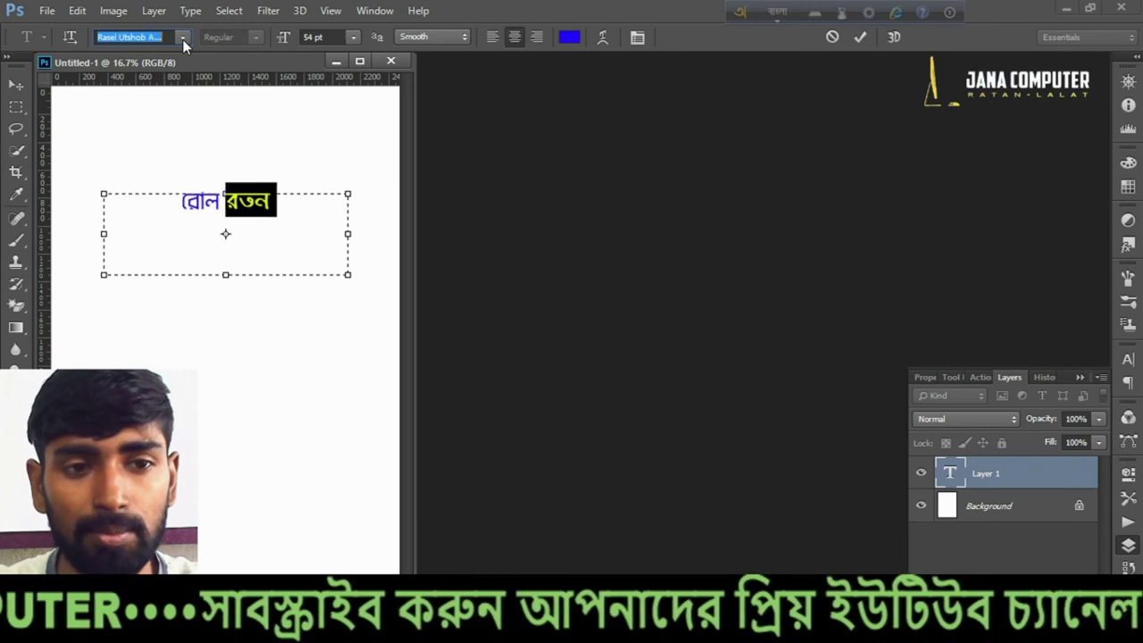
{"action": "left_click", "coordinate": [220, 201]}
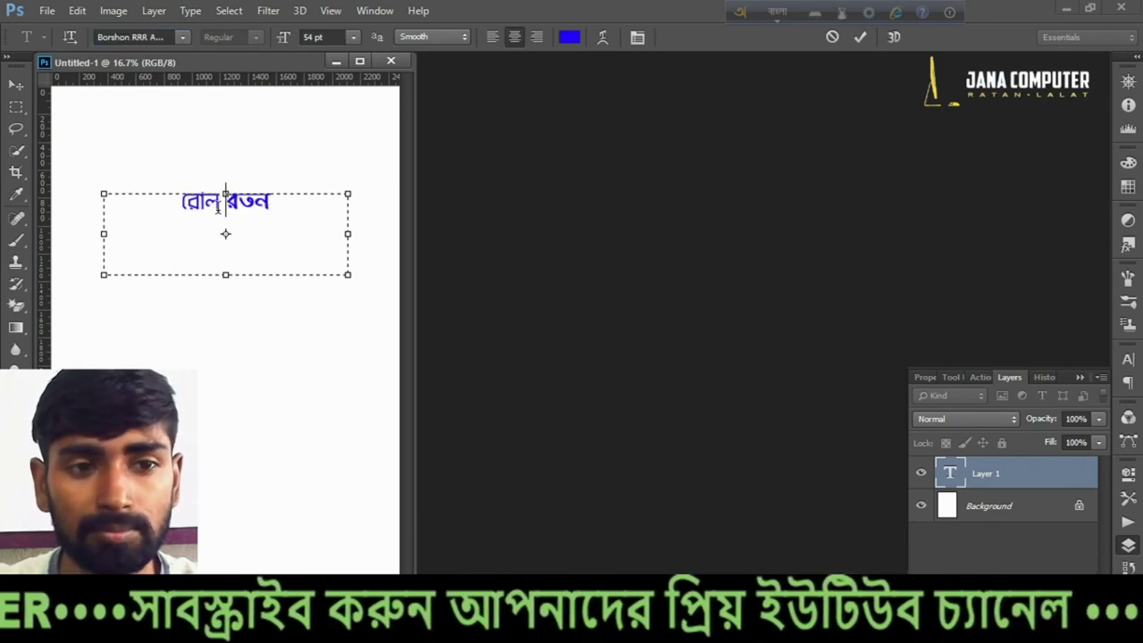
Colour the word বোল pink (#ff009c)
{"action": "left_click_drag", "start_coordinate": [220, 201], "coordinate": [178, 204]}
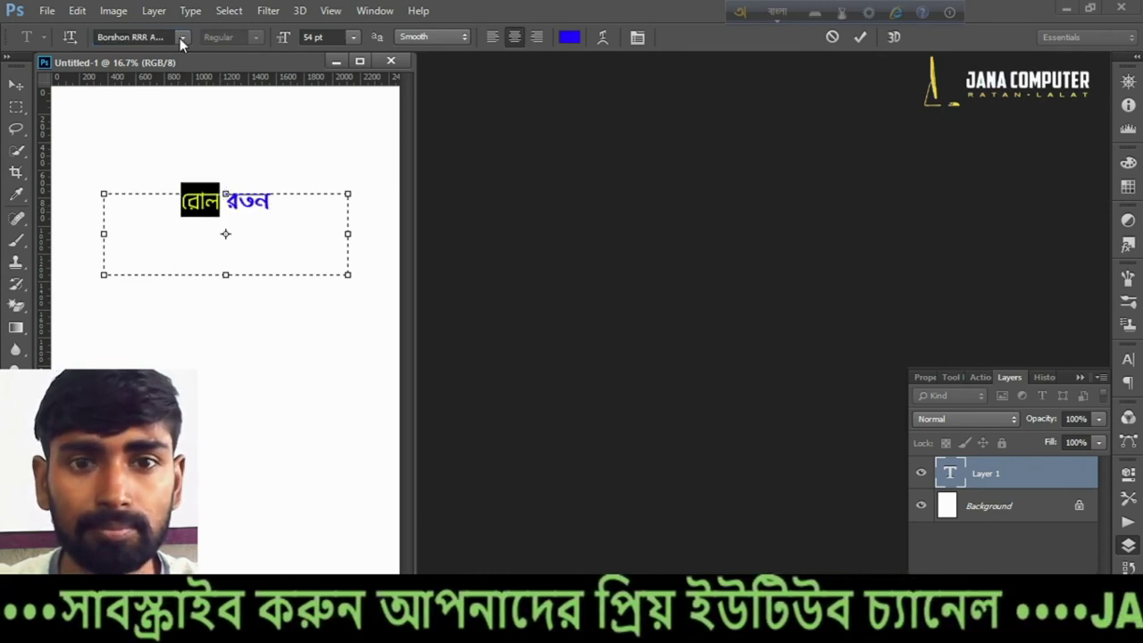
{"action": "left_click", "coordinate": [569, 37]}
{"action": "left_click", "coordinate": [590, 171]}
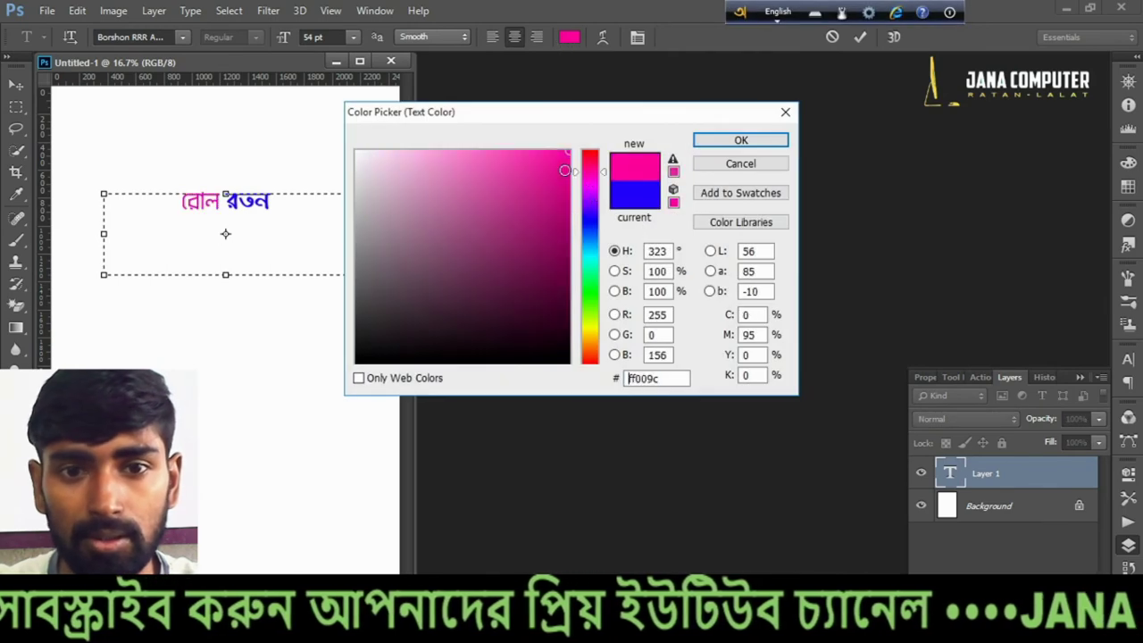
{"action": "left_click", "coordinate": [741, 140]}
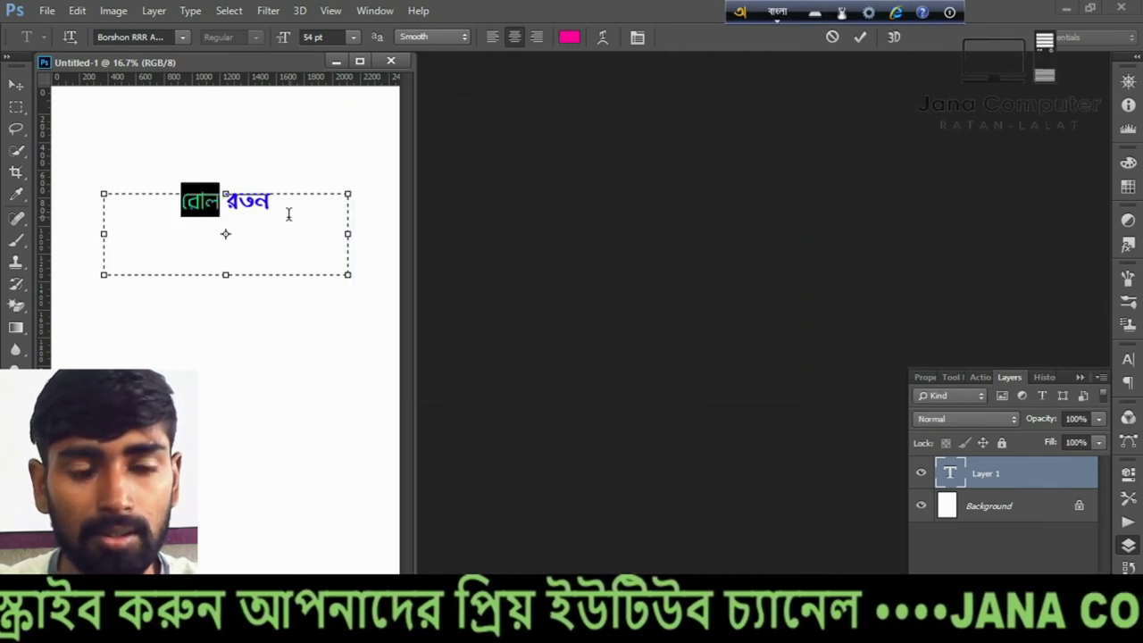
Set বোল to 60 pt and widen the text box on both sides
{"action": "left_click", "coordinate": [353, 36]}
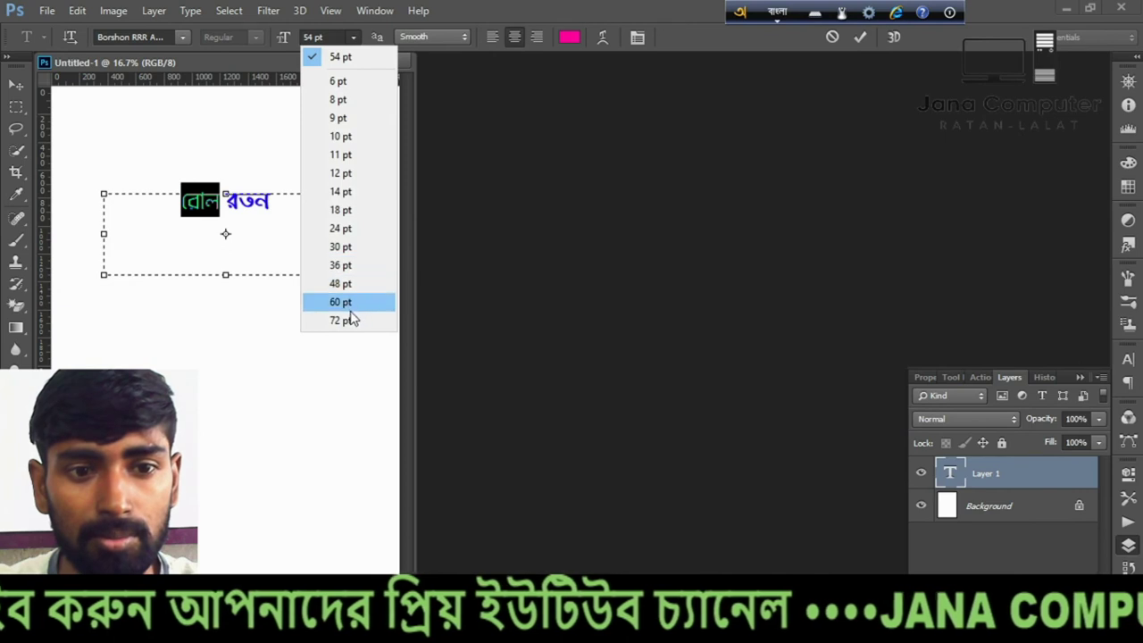
{"action": "left_click", "coordinate": [347, 299]}
{"action": "left_click_drag", "start_coordinate": [348, 274], "coordinate": [406, 333]}
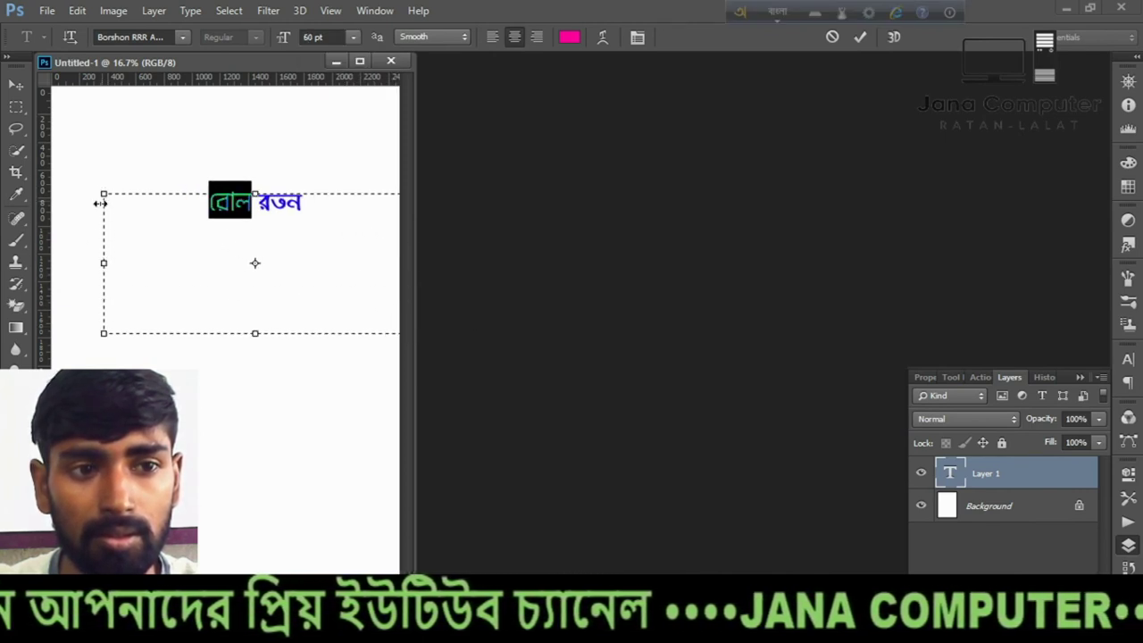
{"action": "left_click_drag", "start_coordinate": [96, 205], "coordinate": [50, 204]}
{"action": "left_click", "coordinate": [223, 202]}
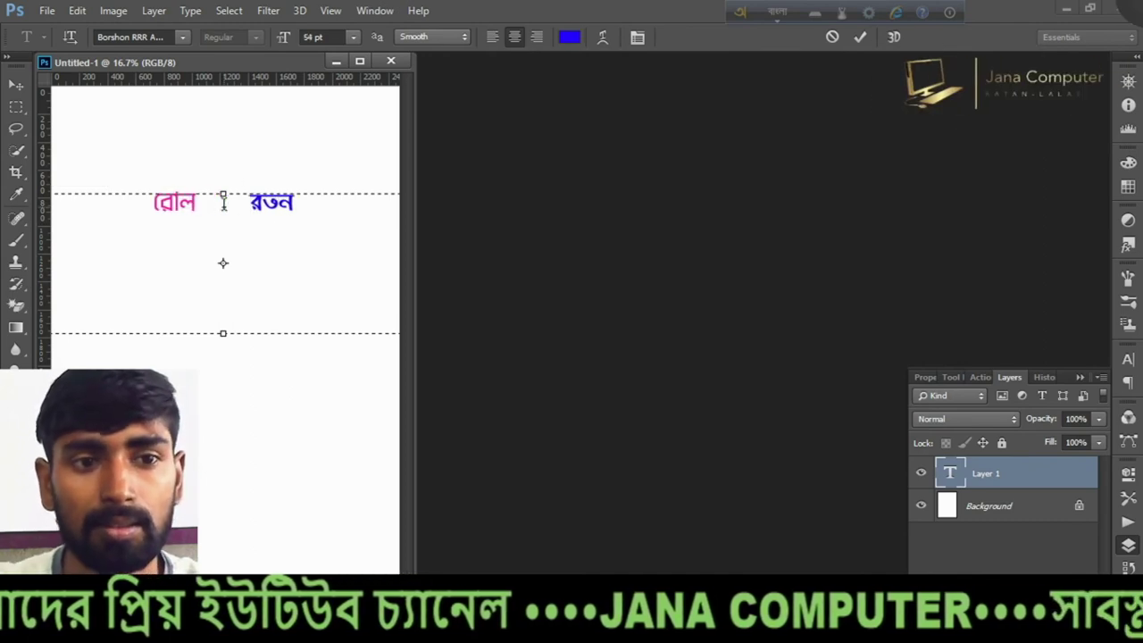
Set the pink word বোল in the Shobuj Nolua font
{"action": "left_click_drag", "start_coordinate": [212, 211], "coordinate": [128, 198]}
{"action": "left_click", "coordinate": [182, 36]}
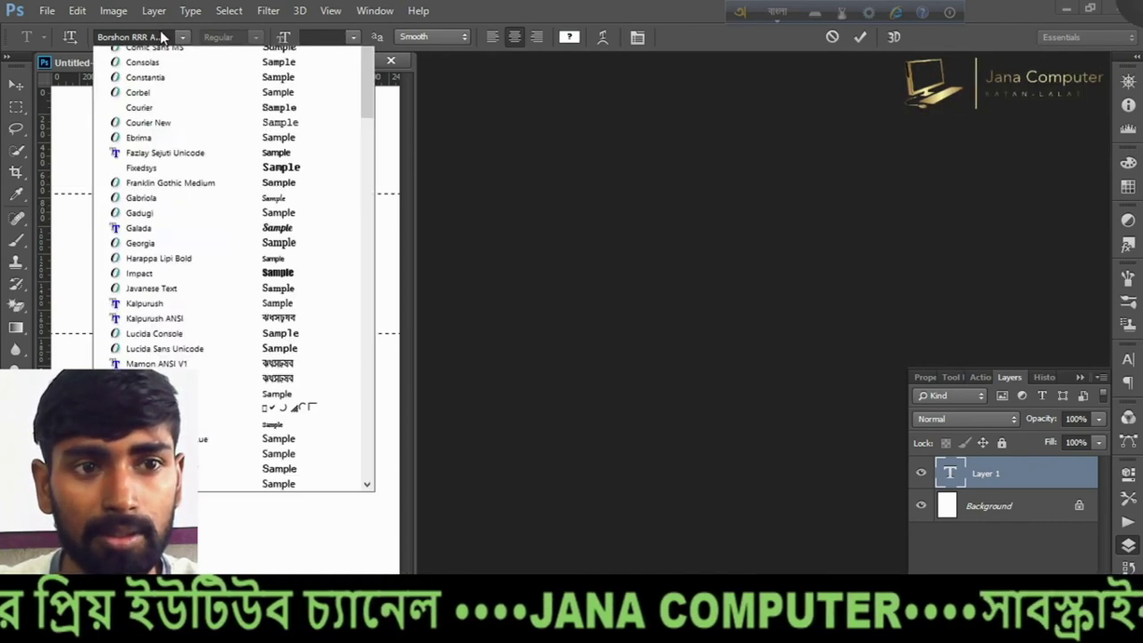
{"action": "scroll", "coordinate": [349, 413], "scroll_direction": "down", "scroll_amount": 2}
{"action": "scroll", "coordinate": [321, 403], "scroll_direction": "down", "scroll_amount": 4}
{"action": "scroll", "coordinate": [319, 402], "scroll_direction": "down", "scroll_amount": 5}
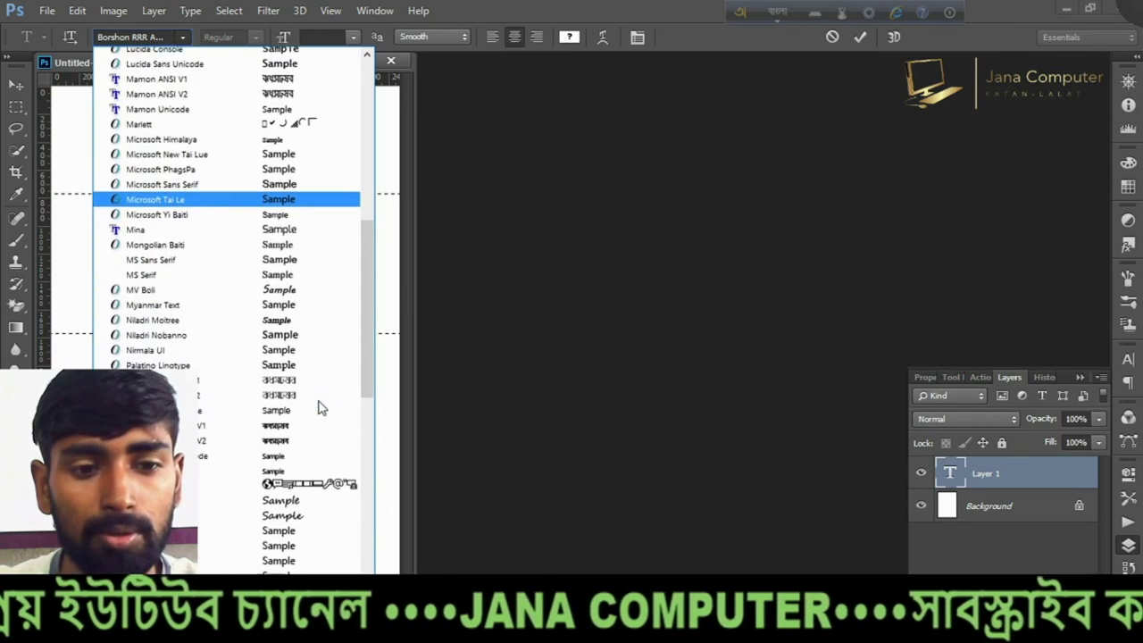
{"action": "scroll", "coordinate": [320, 407], "scroll_direction": "down", "scroll_amount": 5}
{"action": "scroll", "coordinate": [319, 407], "scroll_direction": "down", "scroll_amount": 2}
{"action": "left_click", "coordinate": [318, 404]}
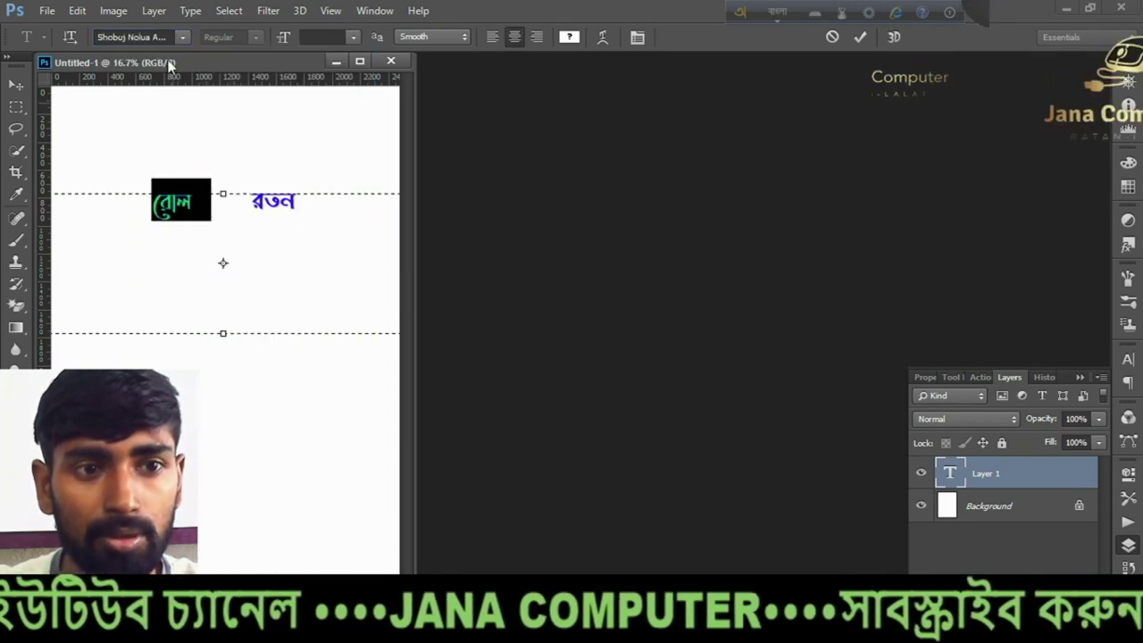
{"action": "left_click", "coordinate": [201, 202]}
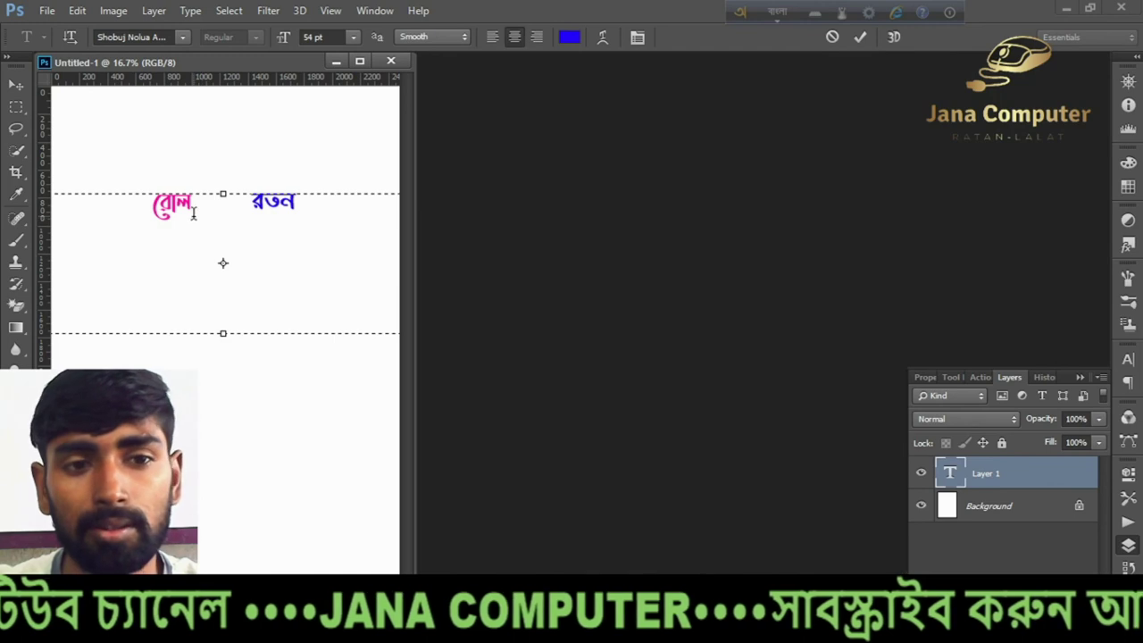
Select রতন and cycle through fonts, ending on Shorif Shishir
{"action": "left_click_drag", "start_coordinate": [253, 201], "coordinate": [332, 201]}
{"action": "left_click", "coordinate": [157, 37]}
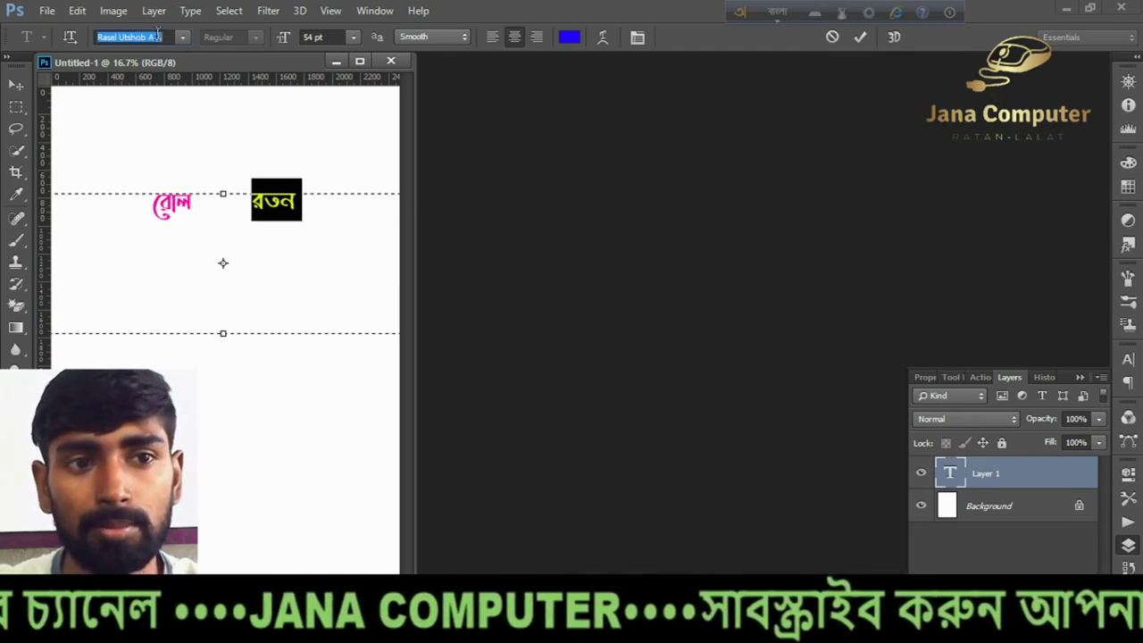
{"action": "key", "text": "Down"}
{"action": "key", "text": "Down"}
{"action": "key", "text": "Down"}
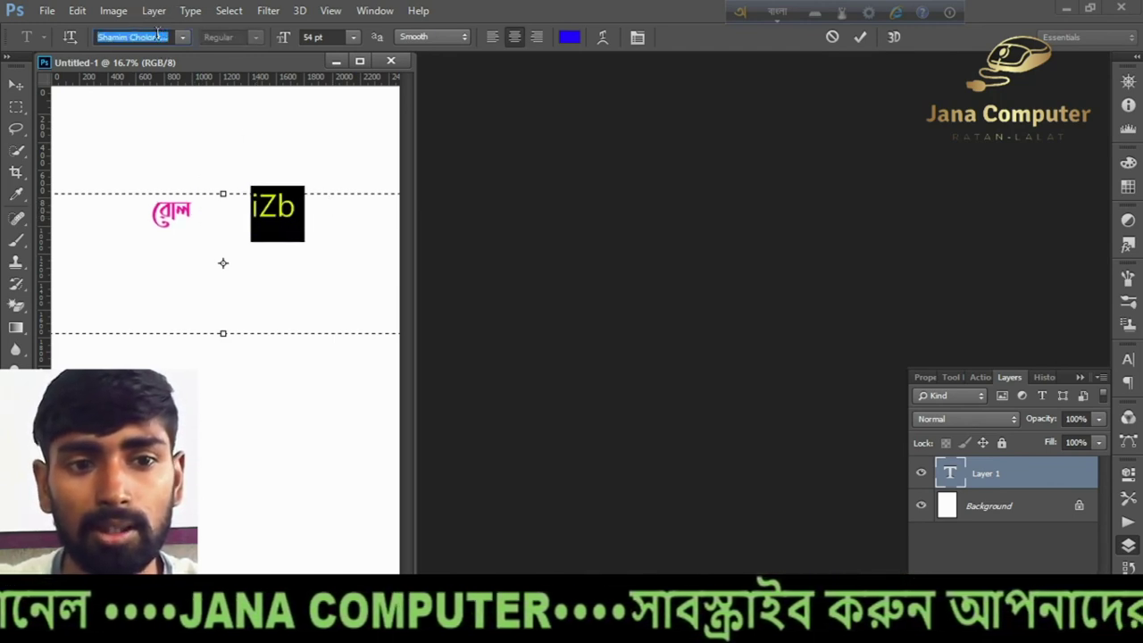
{"action": "key", "text": "Down"}
{"action": "key", "text": "Down"}
{"action": "key", "text": "Down"}
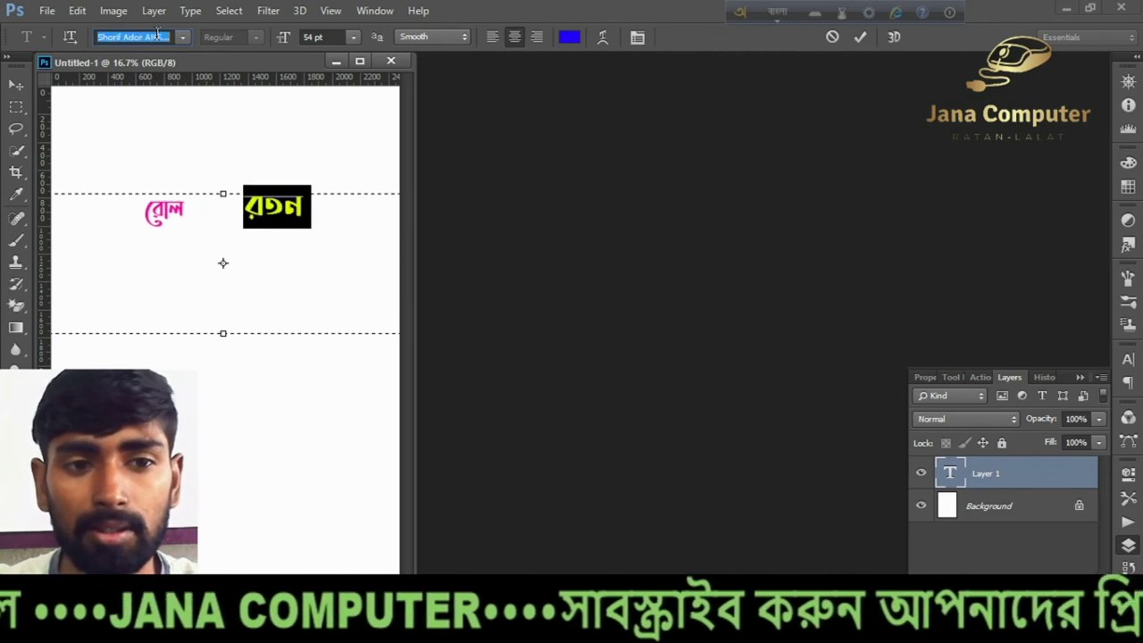
{"action": "key", "text": "Down"}
{"action": "key", "text": "Down"}
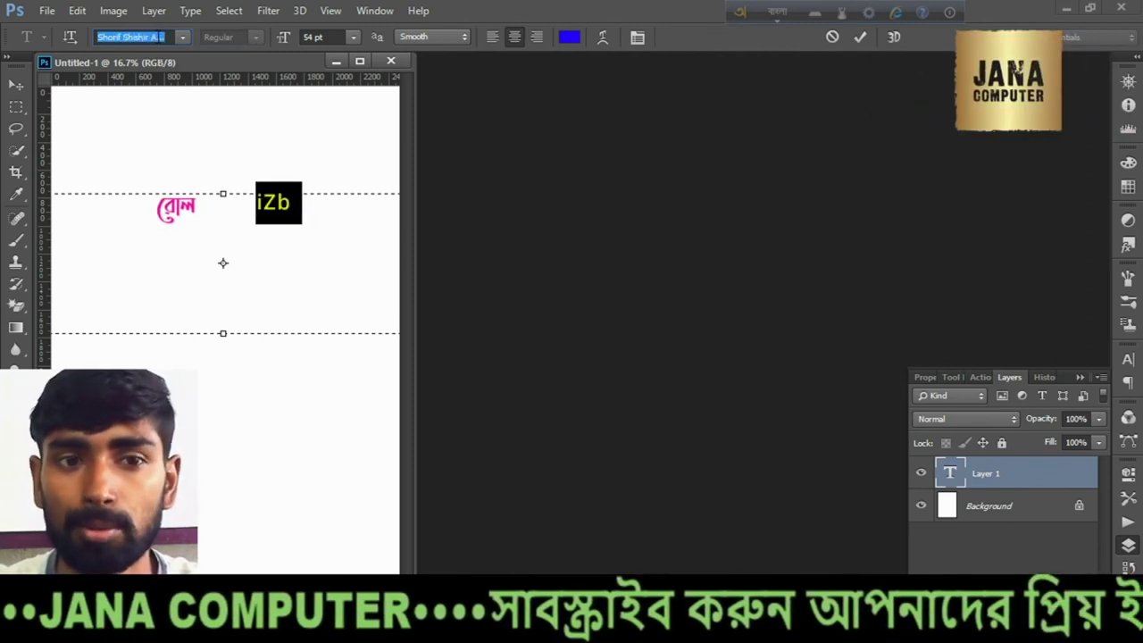
{"action": "key", "text": "Down"}
{"action": "key", "text": "Down"}
{"action": "key", "text": "Down"}
{"action": "key", "text": "Down"}
{"action": "key", "text": "Down"}
{"action": "key", "text": "Down"}
{"action": "key", "text": "Down"}
{"action": "key", "text": "Down"}
{"action": "key", "text": "Down"}
{"action": "key", "text": "Down"}
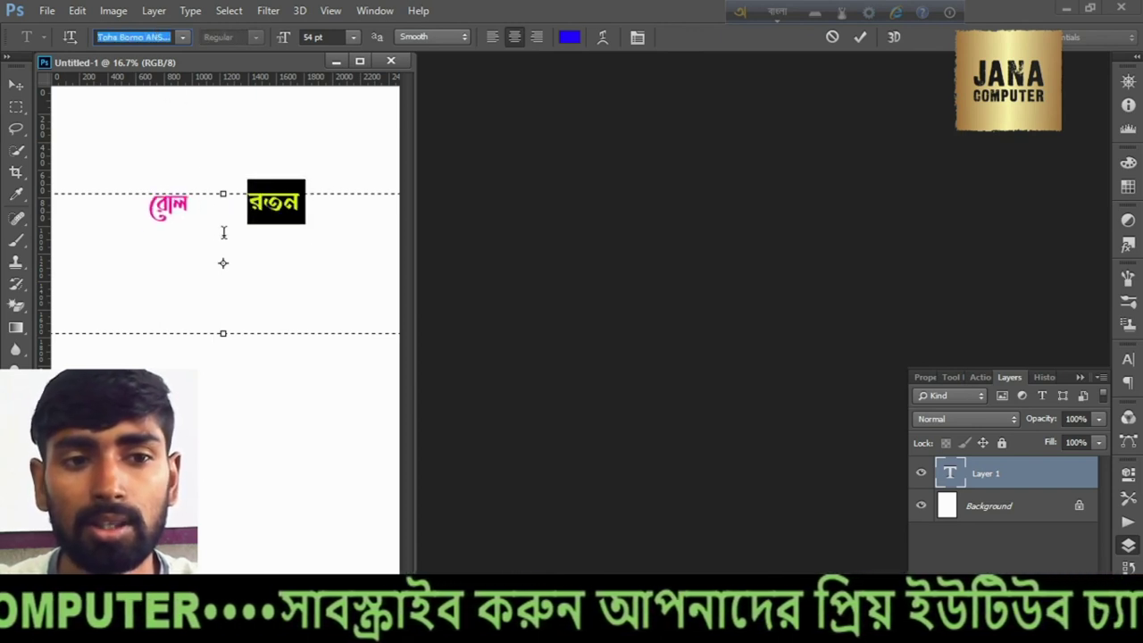
{"action": "left_click", "coordinate": [224, 209]}
{"action": "left_click_drag", "start_coordinate": [313, 204], "coordinate": [135, 200]}
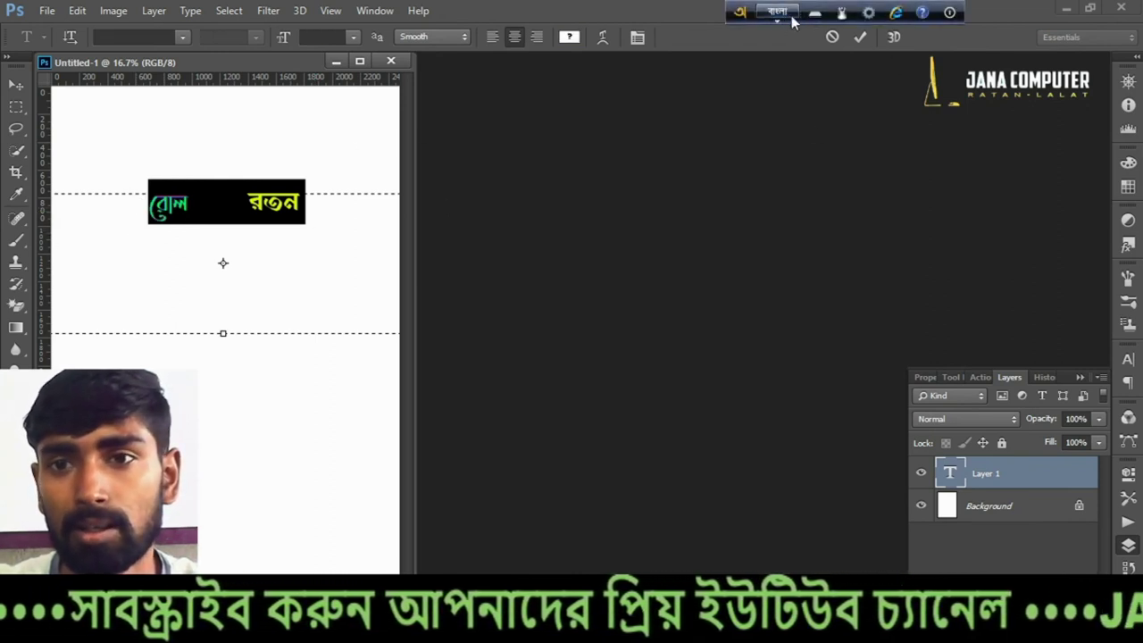
{"action": "left_click", "coordinate": [950, 13]}
{"action": "left_click", "coordinate": [869, 13]}
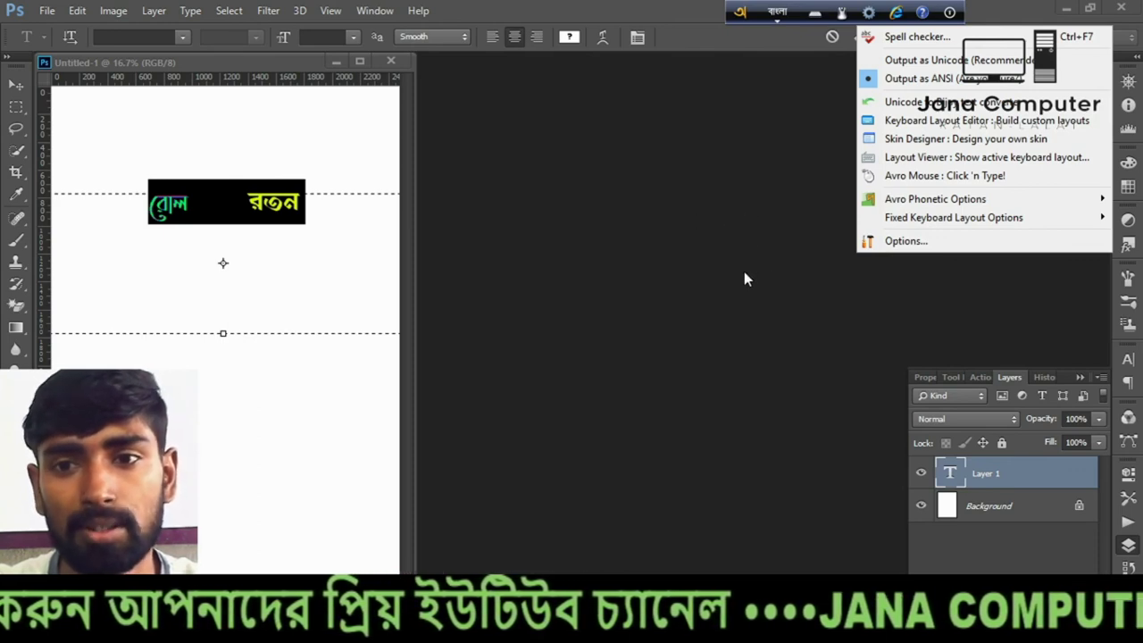
{"action": "left_click", "coordinate": [313, 250]}
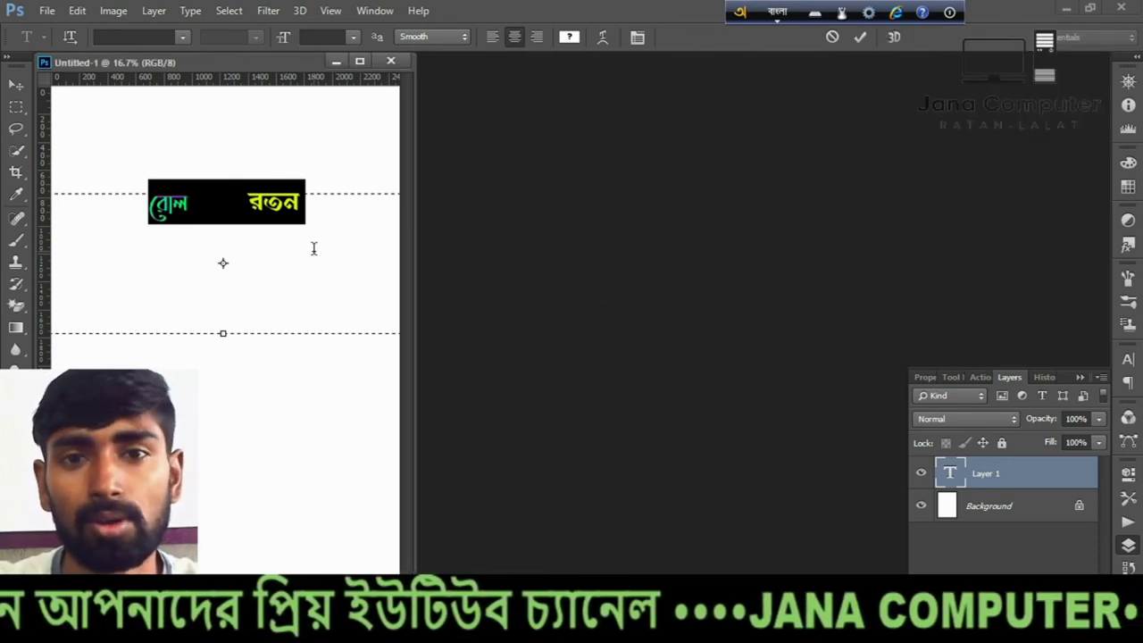